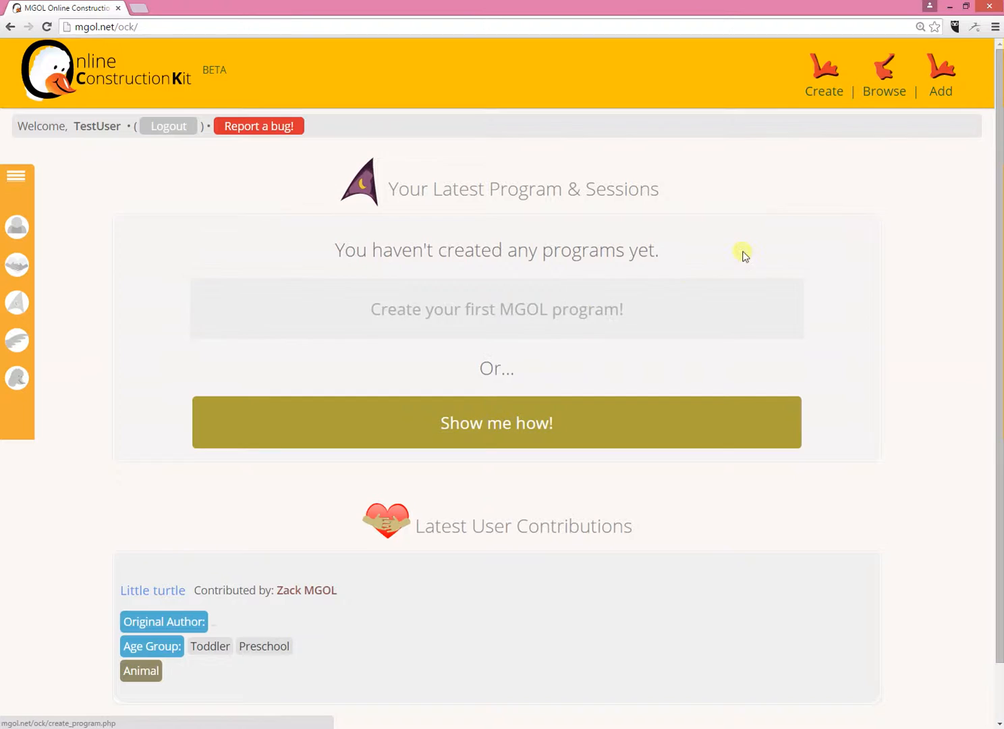
- Start a new program and title it "Public Library program"
mouse_move(823, 81)
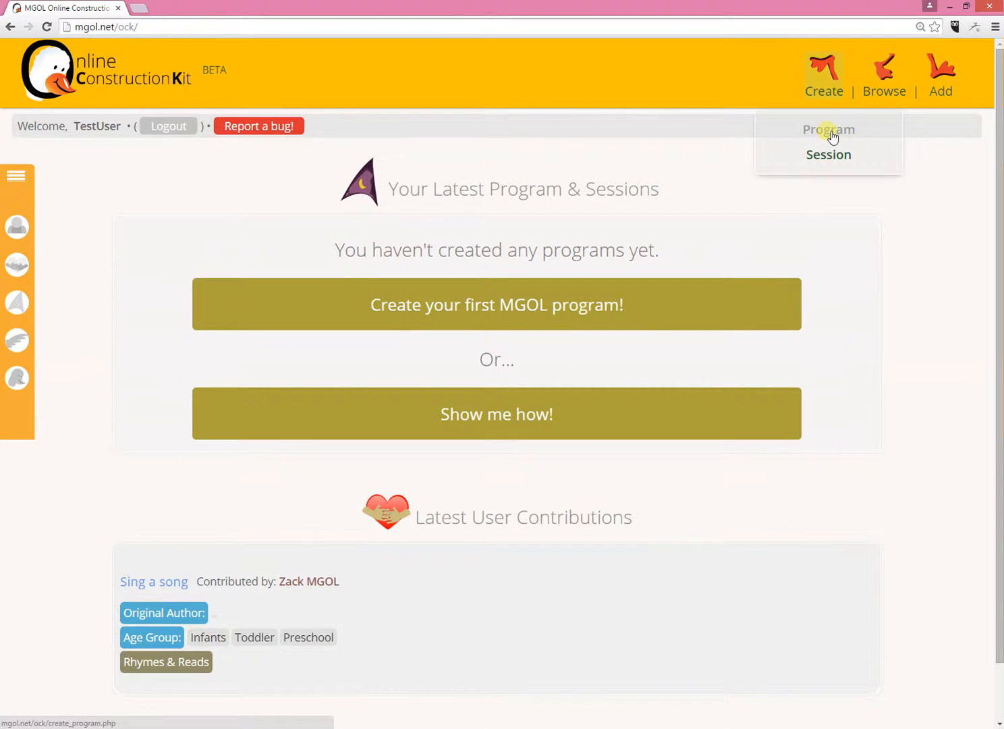
mouse_move(23, 220)
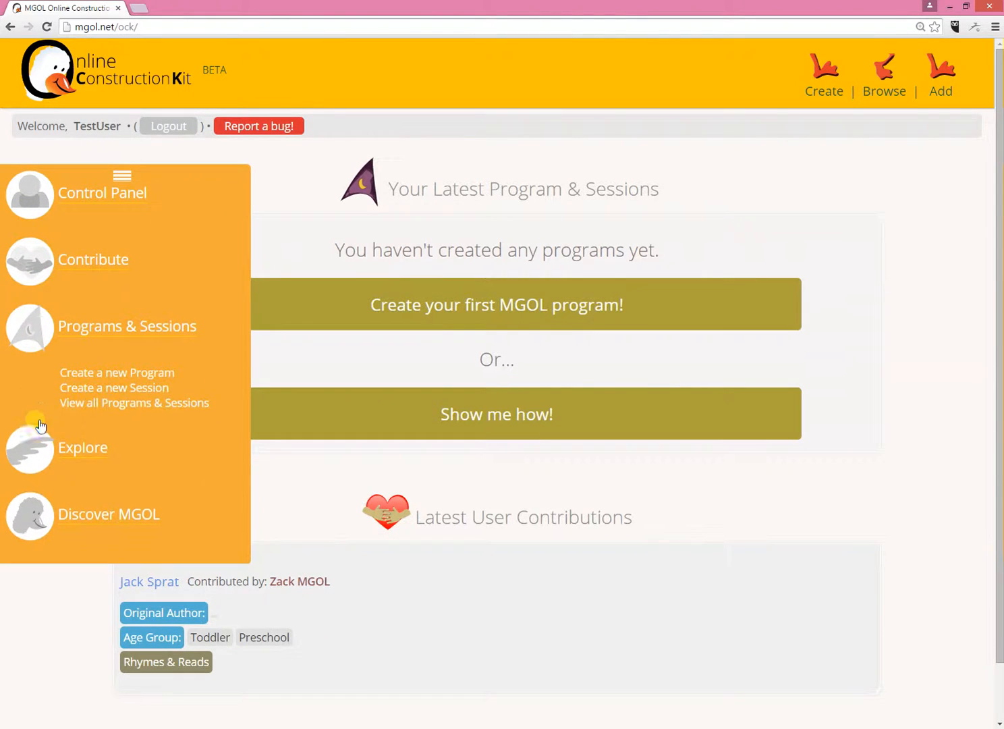
left_click(144, 374)
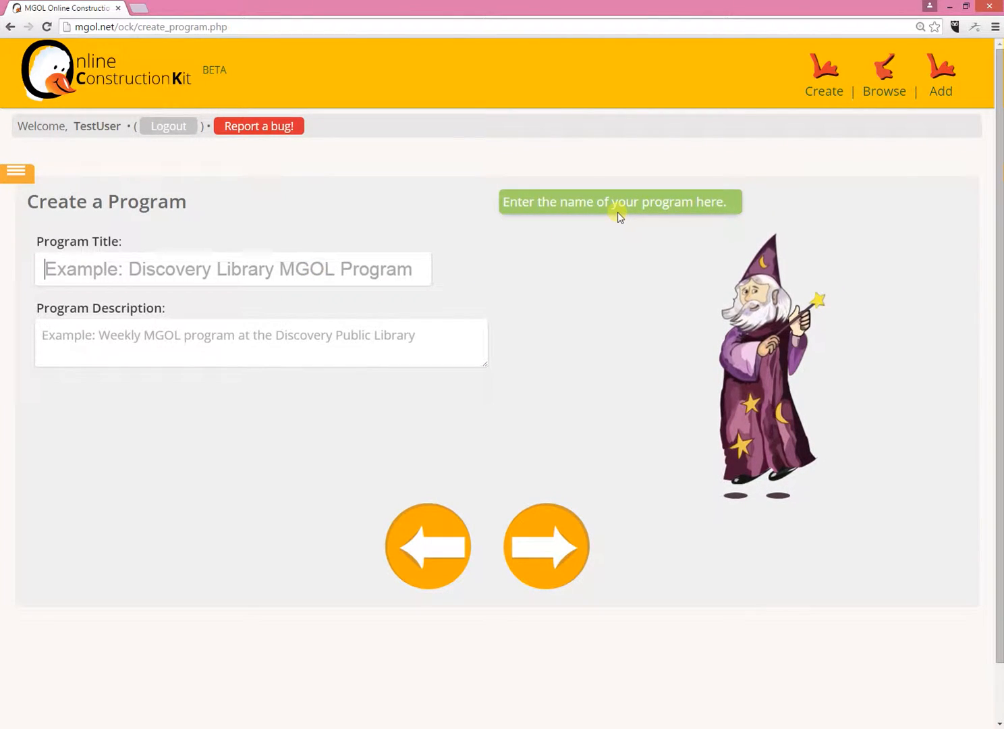
type("Pu")
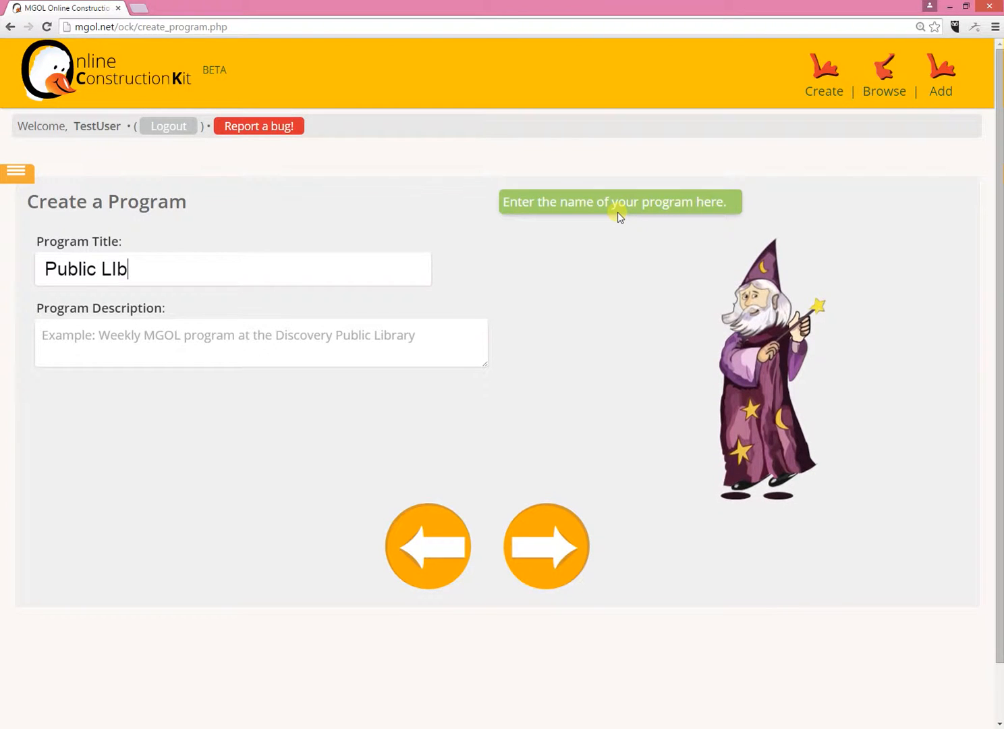
type("blic Library")
key("Tab")
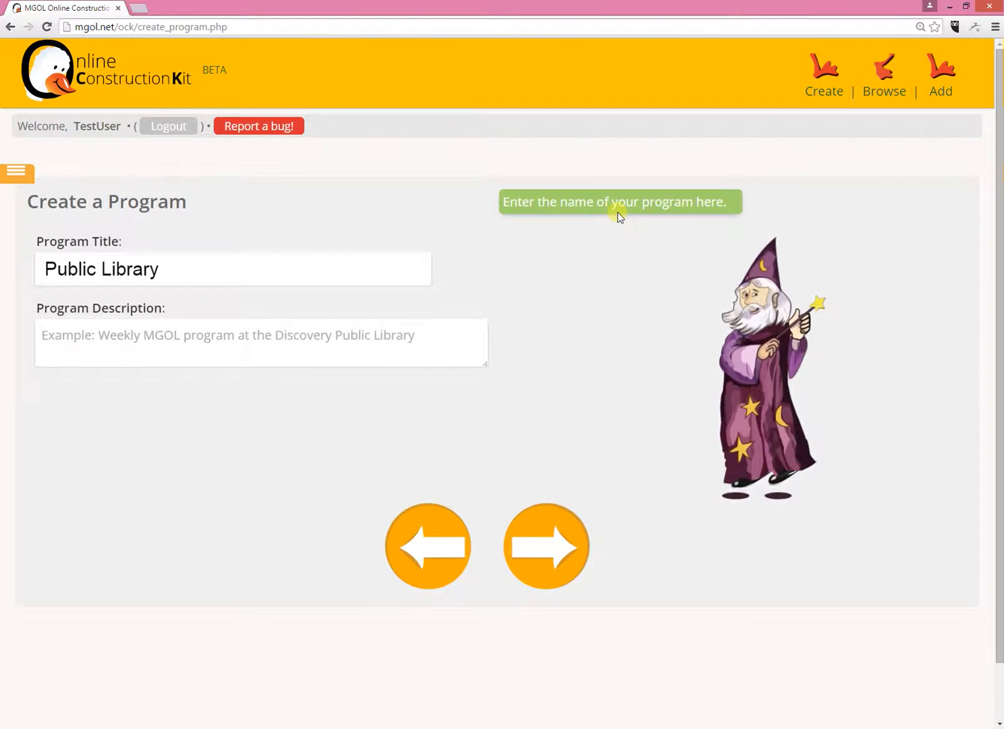
left_click(268, 264)
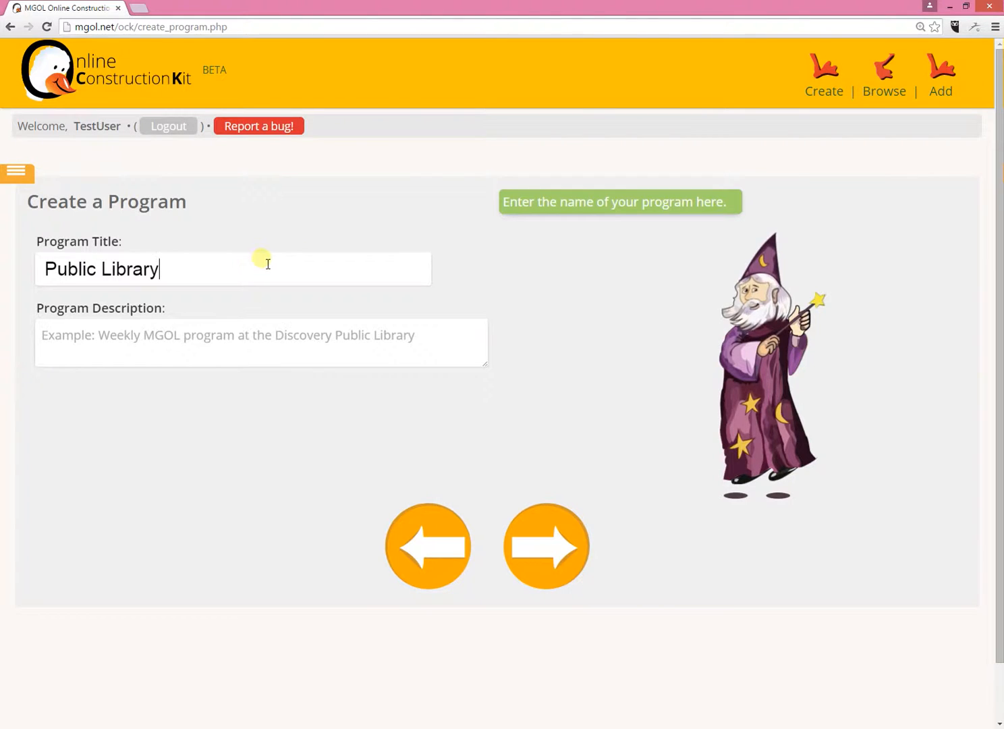
type("program")
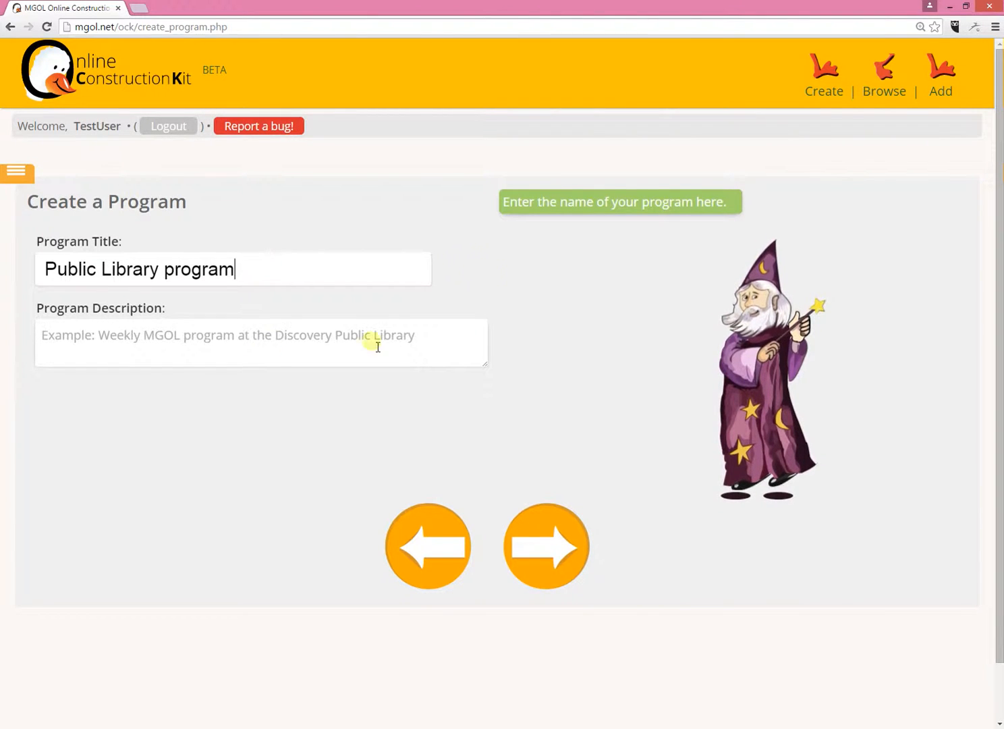
- Describe the program as "The program that we do in the ballroom every week" and continue to the session details
left_click(272, 357)
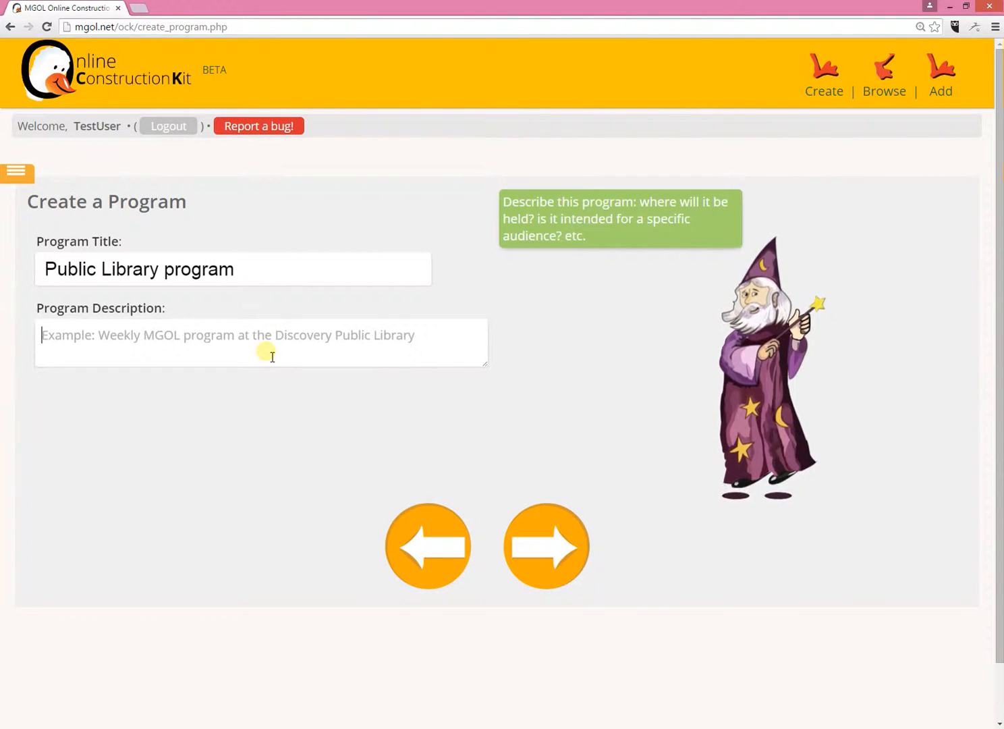
type("The")
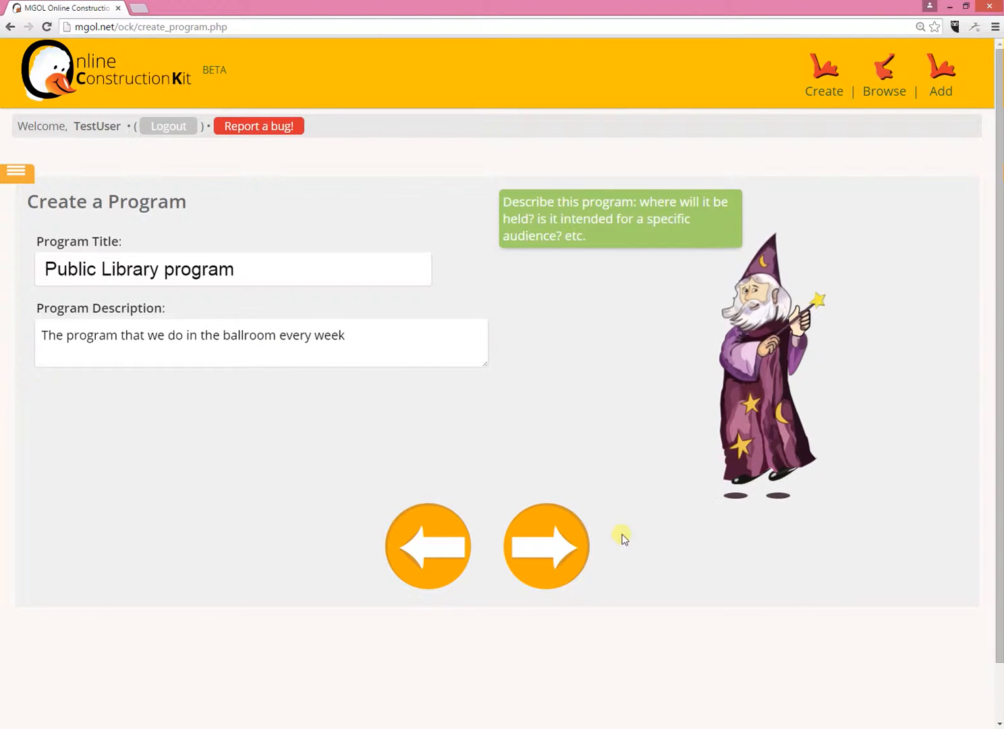
left_click(582, 568)
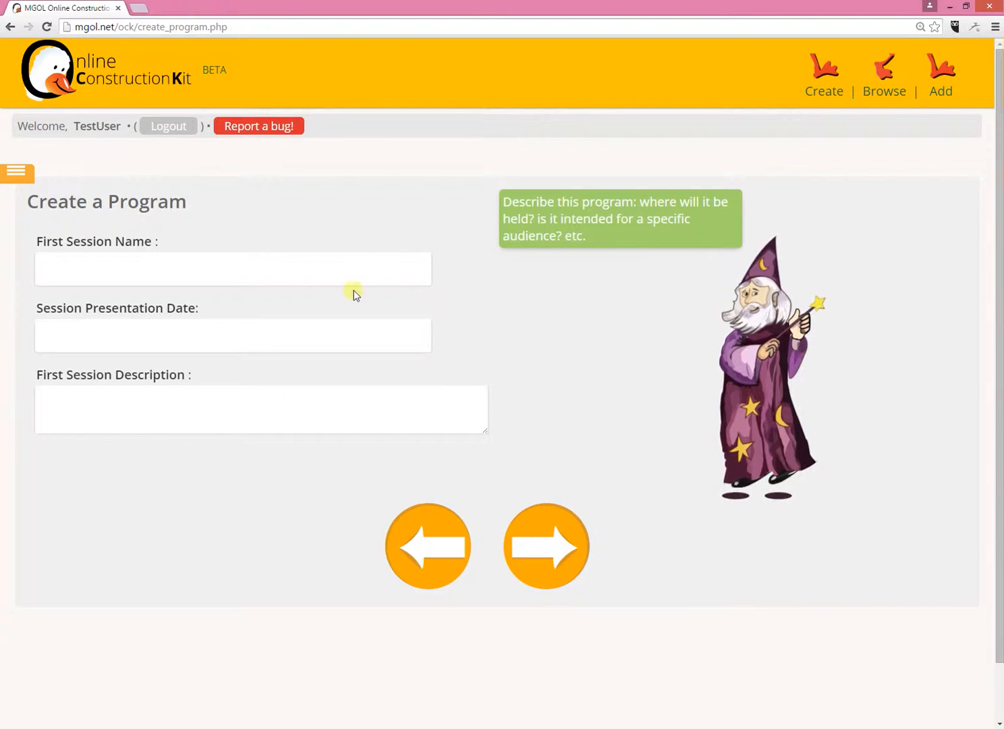
- Name the first session "First session ever", date it 1/1/16, describe it as "I have invited many community members to attend", and continue
left_click(357, 266)
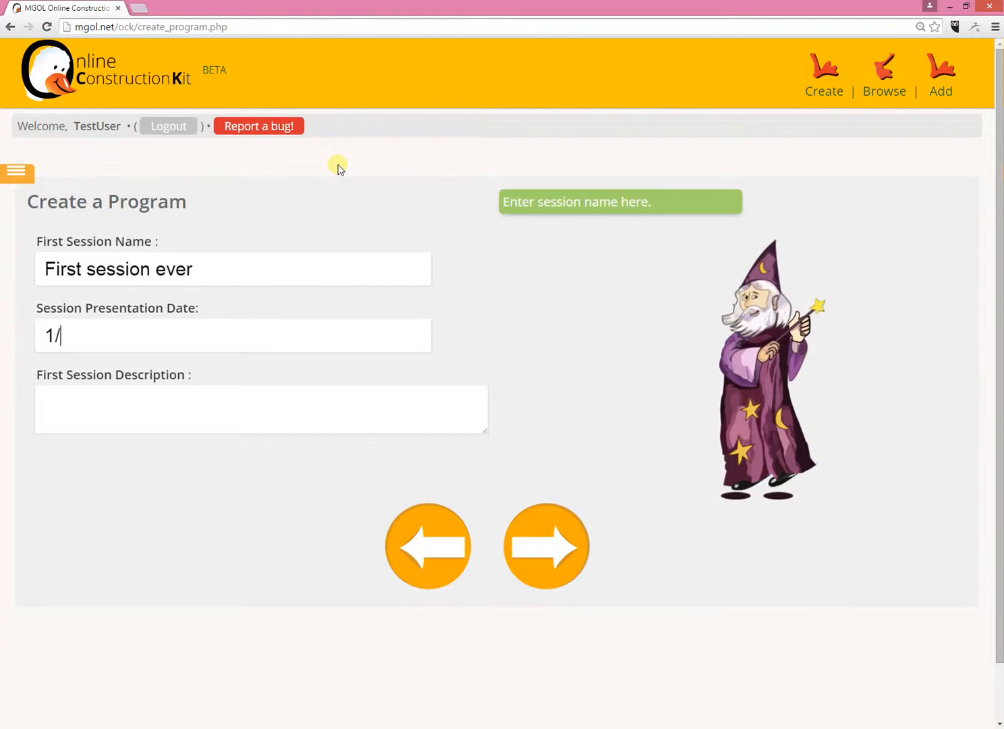
left_click(214, 403)
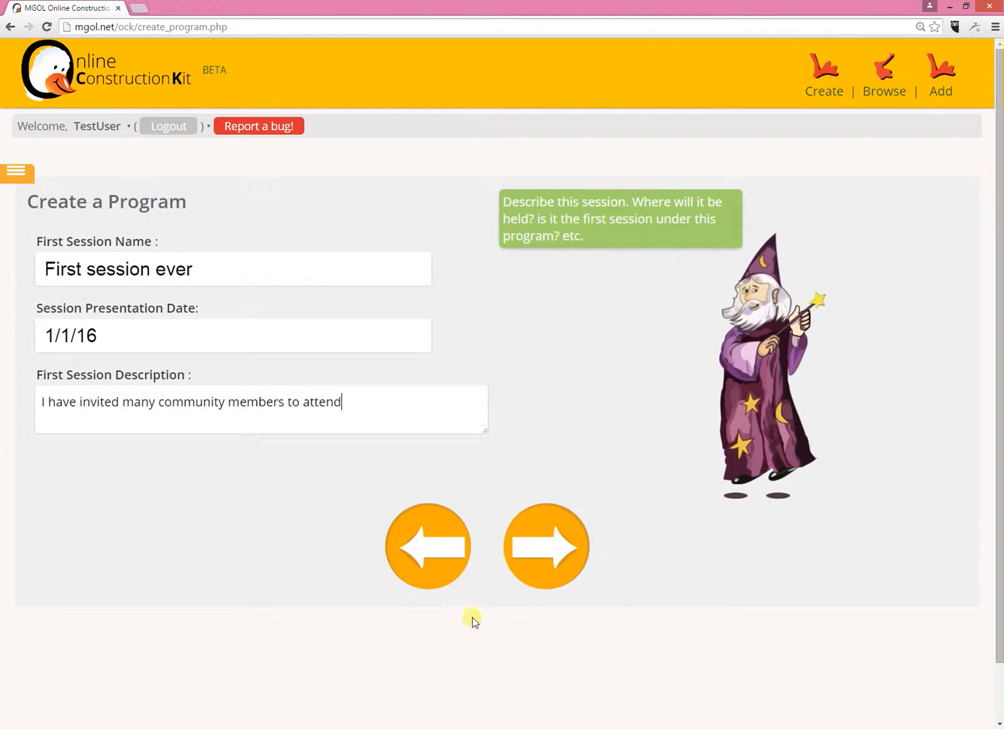
left_click(523, 546)
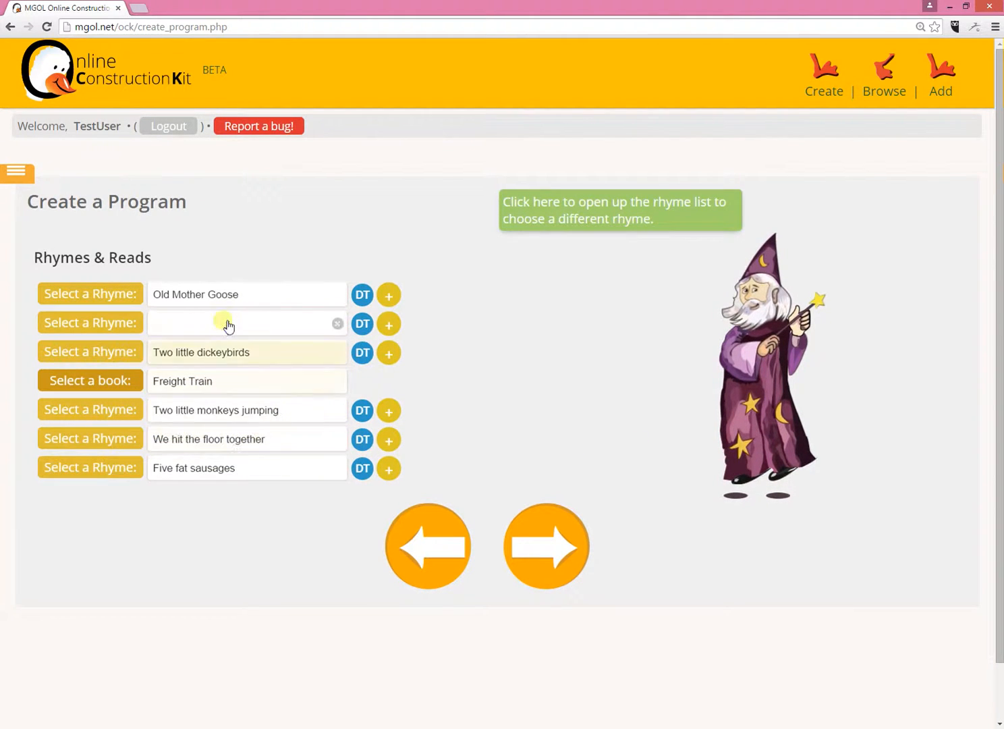
- Browse the replacement rhymes for the second Rhymes & Reads row and preview the rhyme "Jack Sprat"
left_click(222, 328)
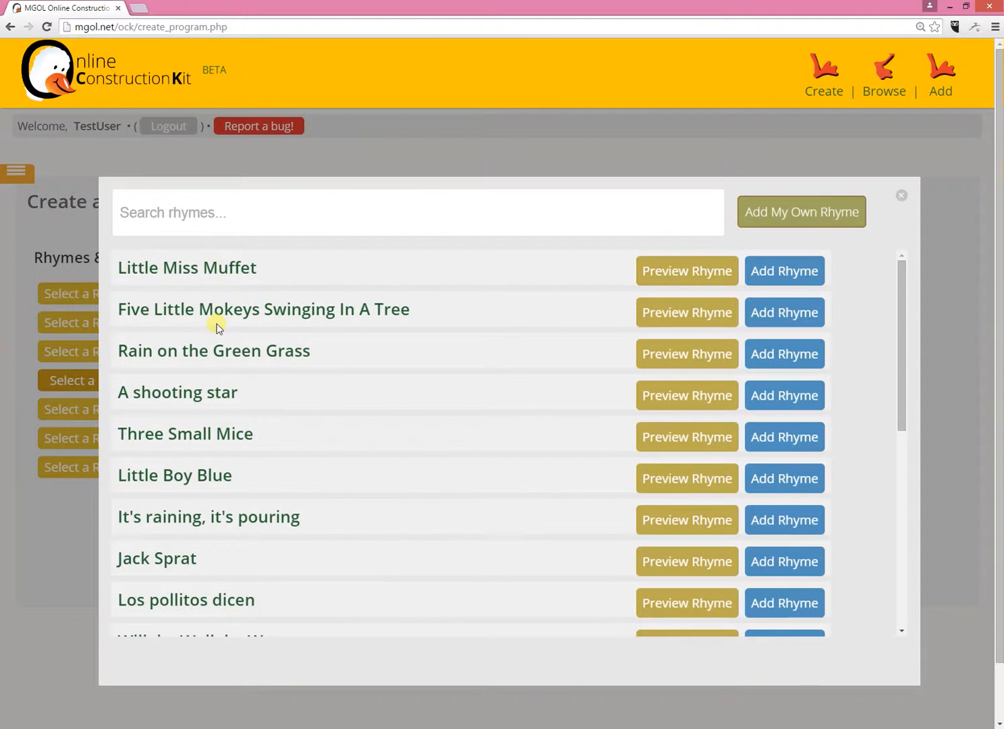
left_click(902, 197)
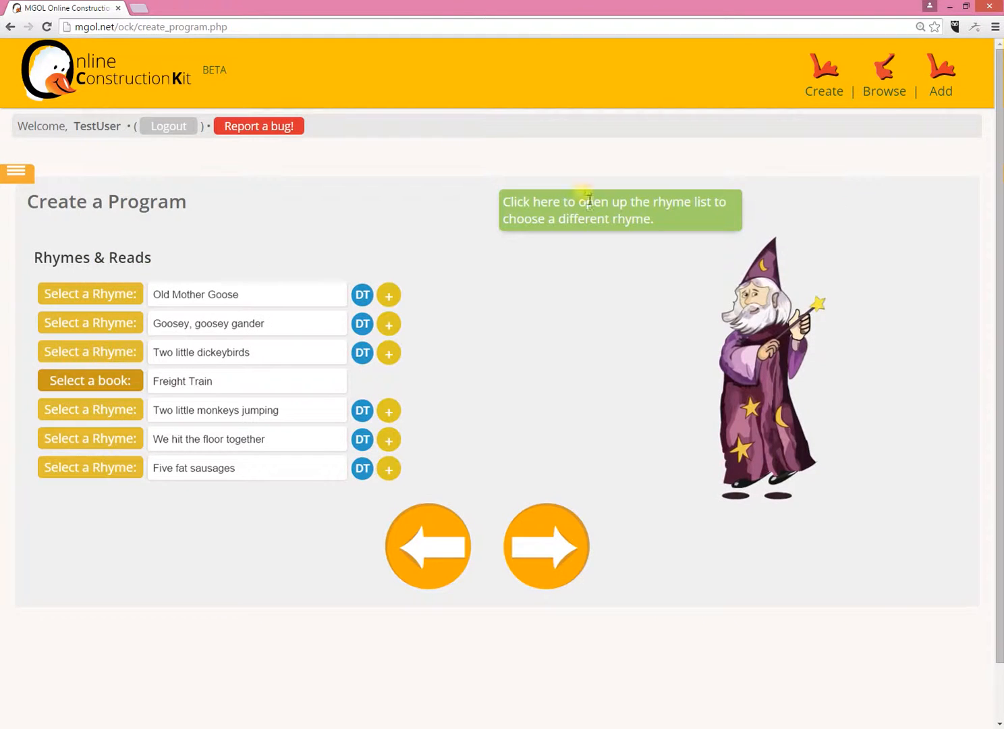
left_click(227, 328)
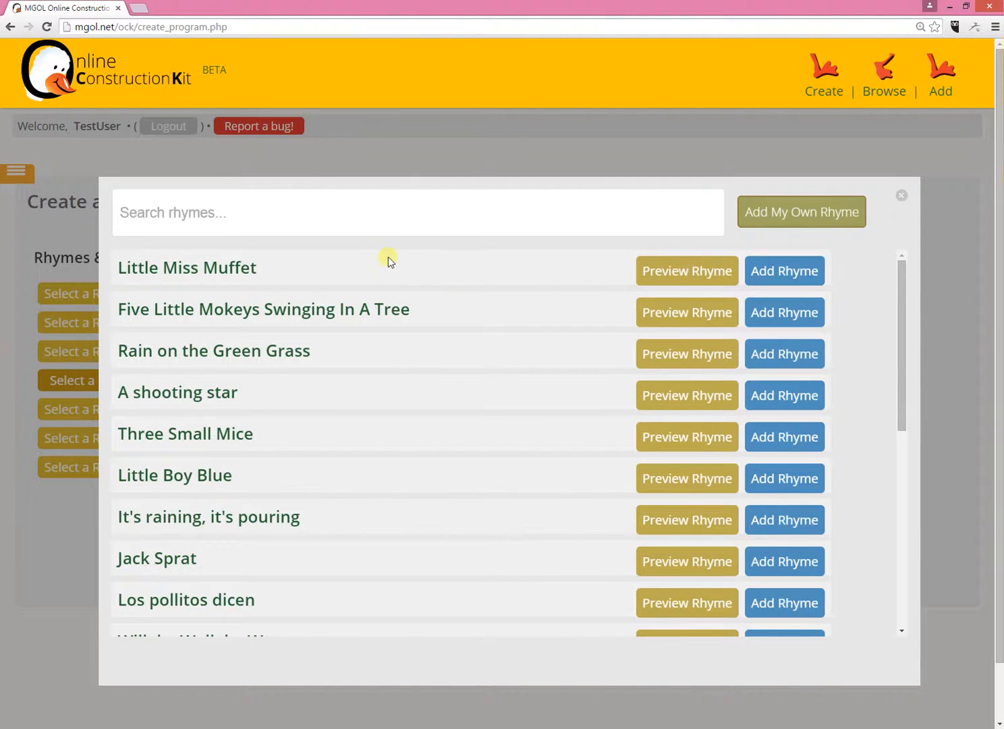
scroll(688, 405, "down", 1)
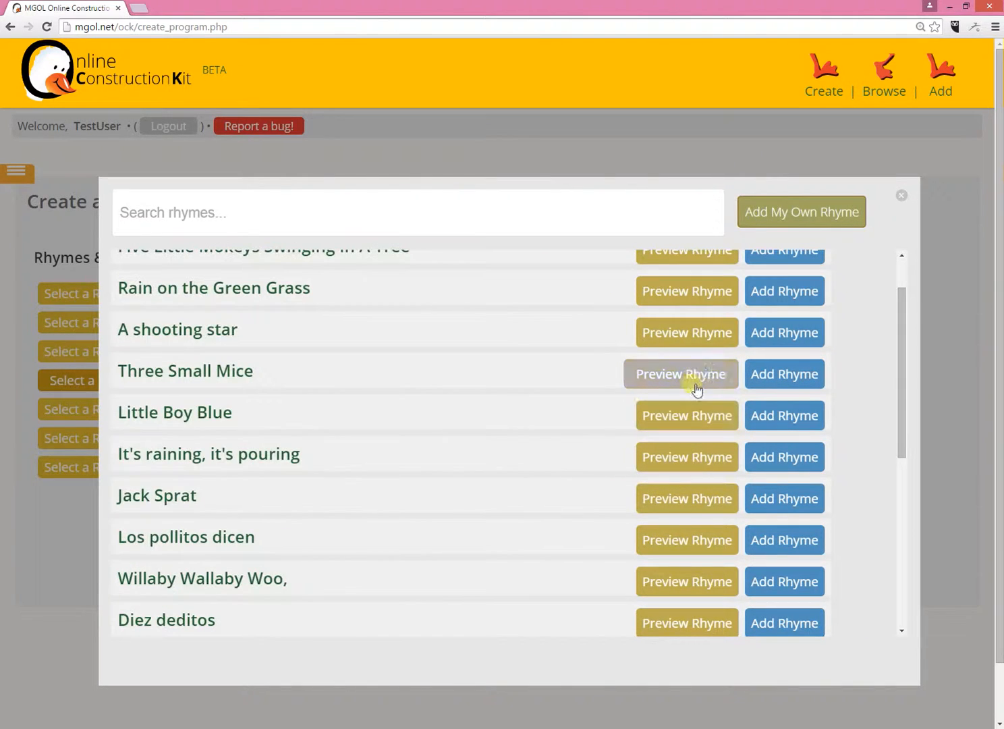
scroll(699, 351, "down", 2)
left_click(702, 375)
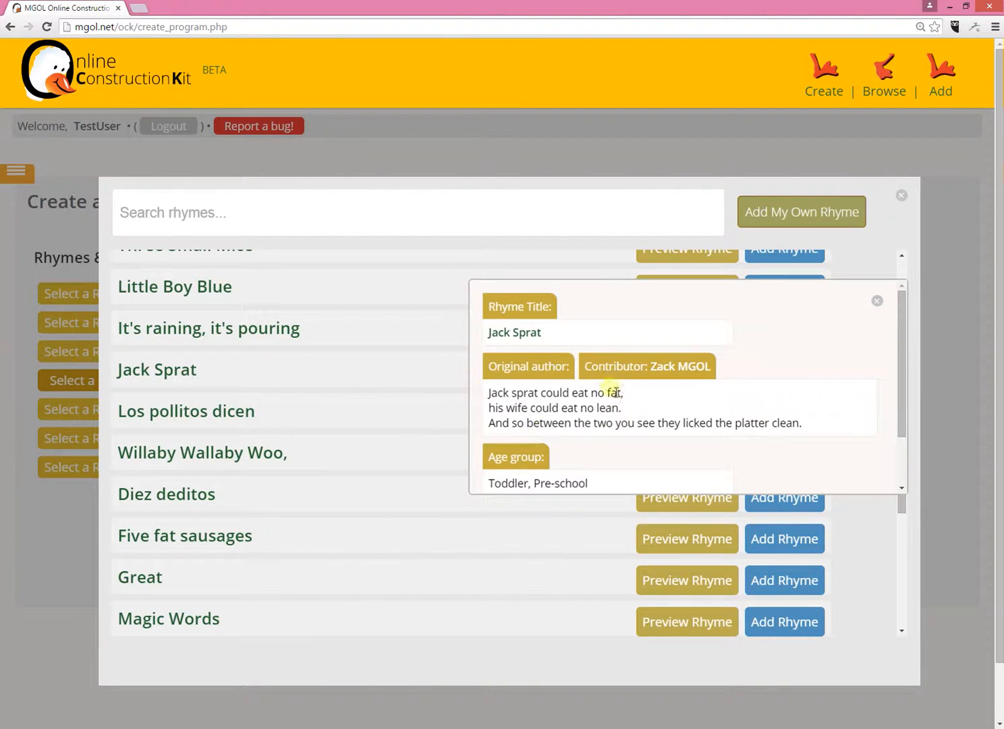
left_click_drag(902, 321, 912, 271)
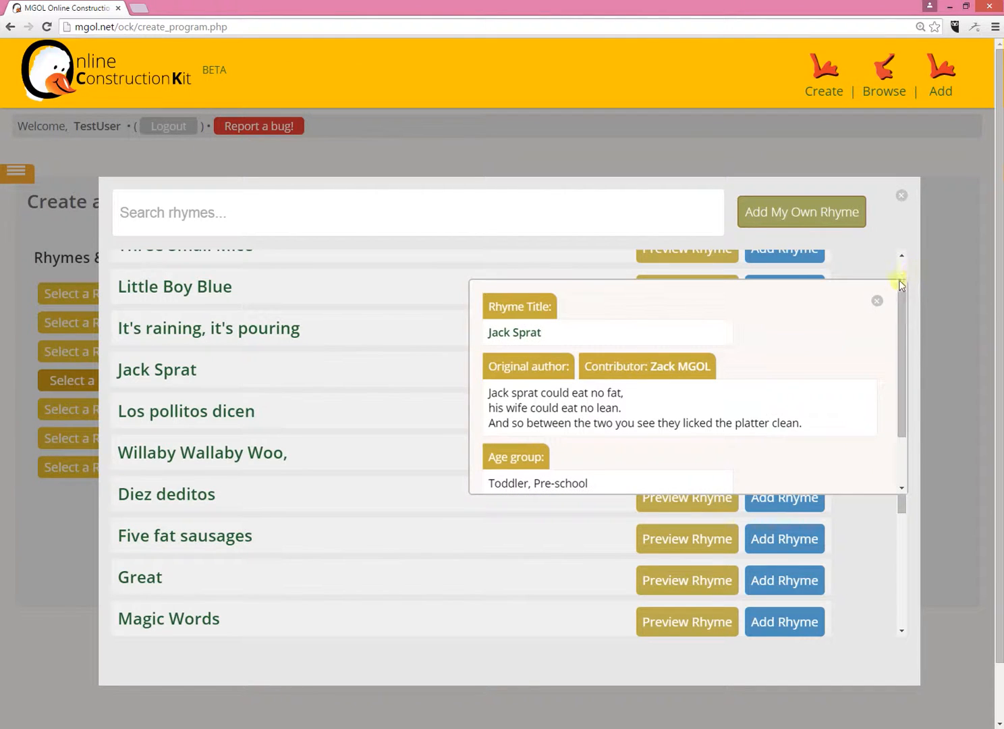
left_click(878, 301)
left_click(785, 413)
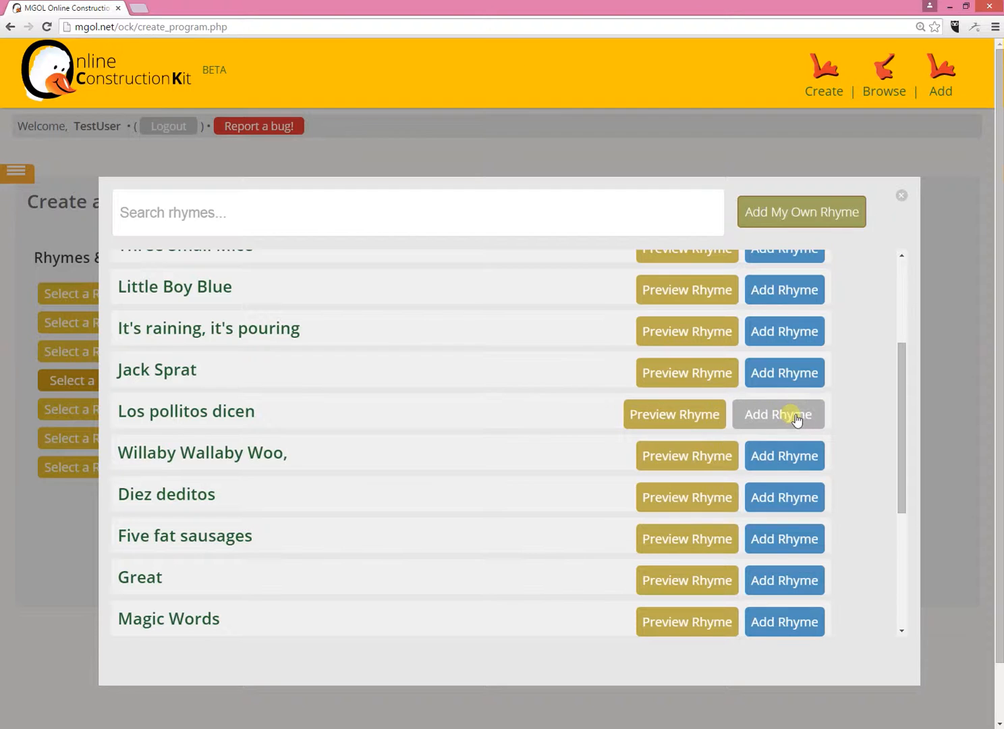
- Look through the list of available rhymes and search it for "lady"
scroll(359, 461, "up", 3)
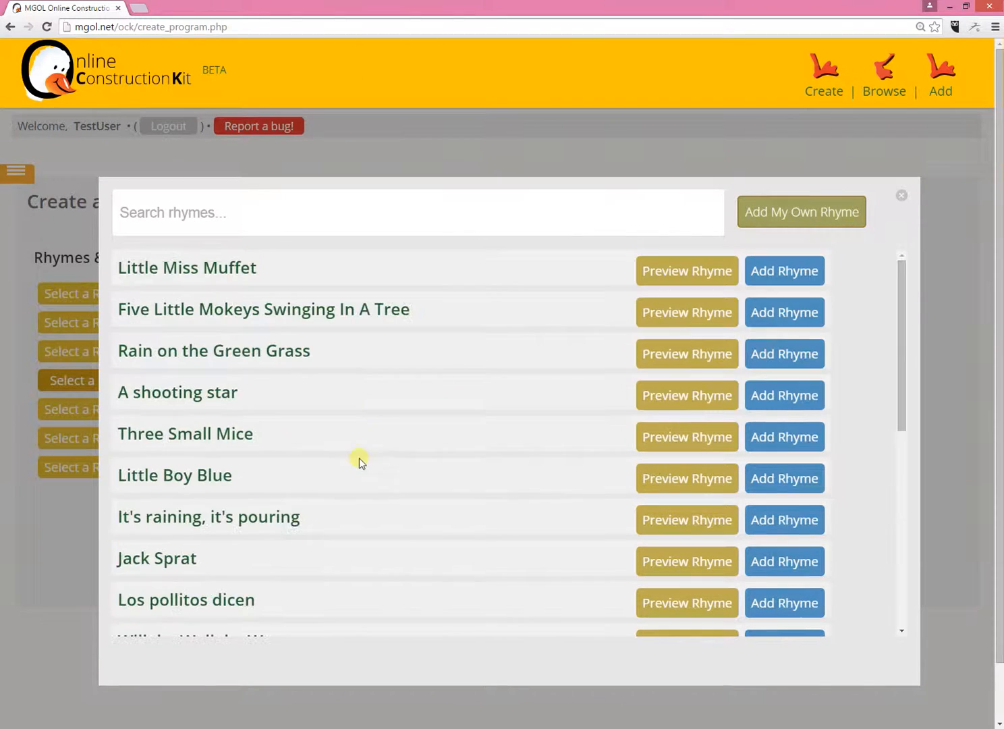
scroll(481, 386, "down", 10)
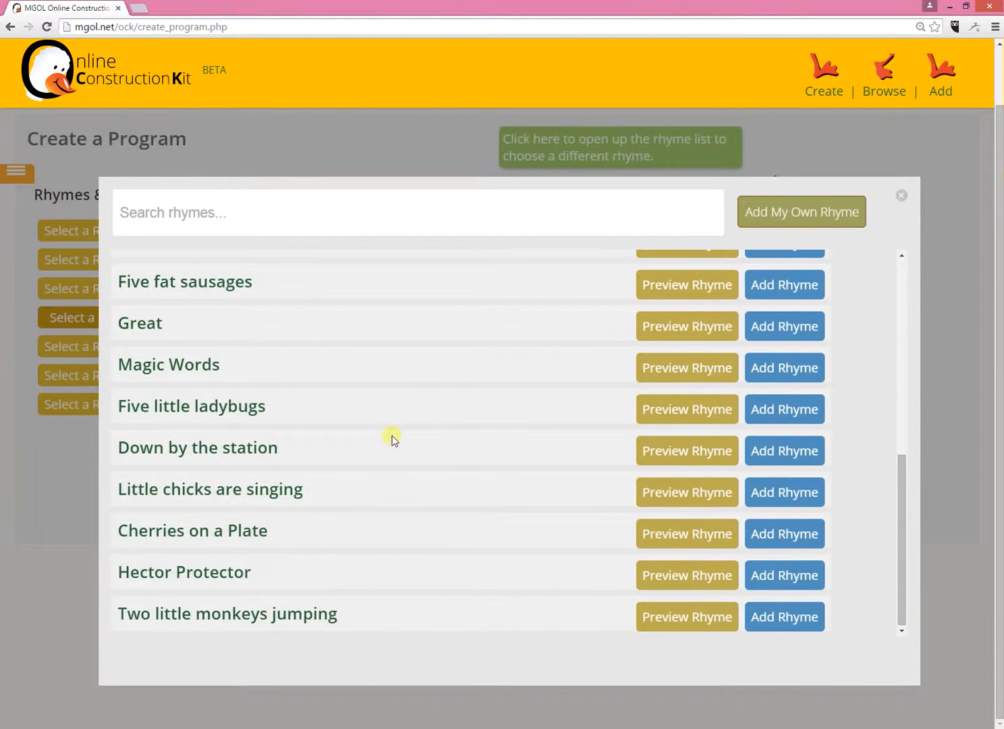
left_click(300, 215)
scroll(295, 474, "up", 4)
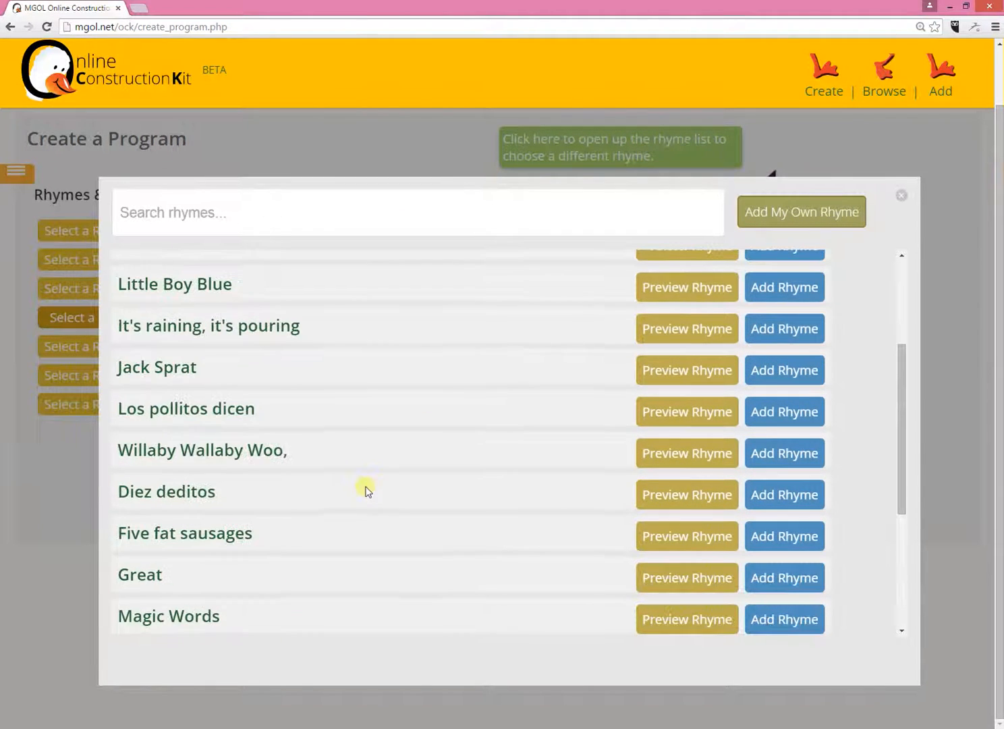
type("lady")
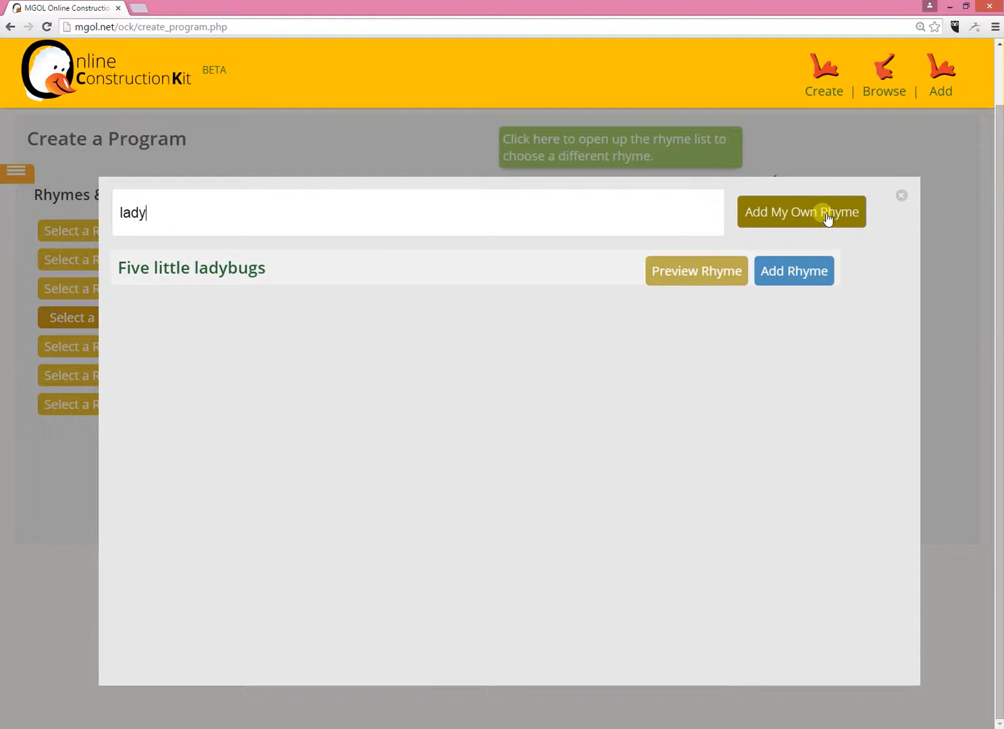
- Review the form for contributing an own rhyme from title to submission, then close it without filling it in
left_click(803, 220)
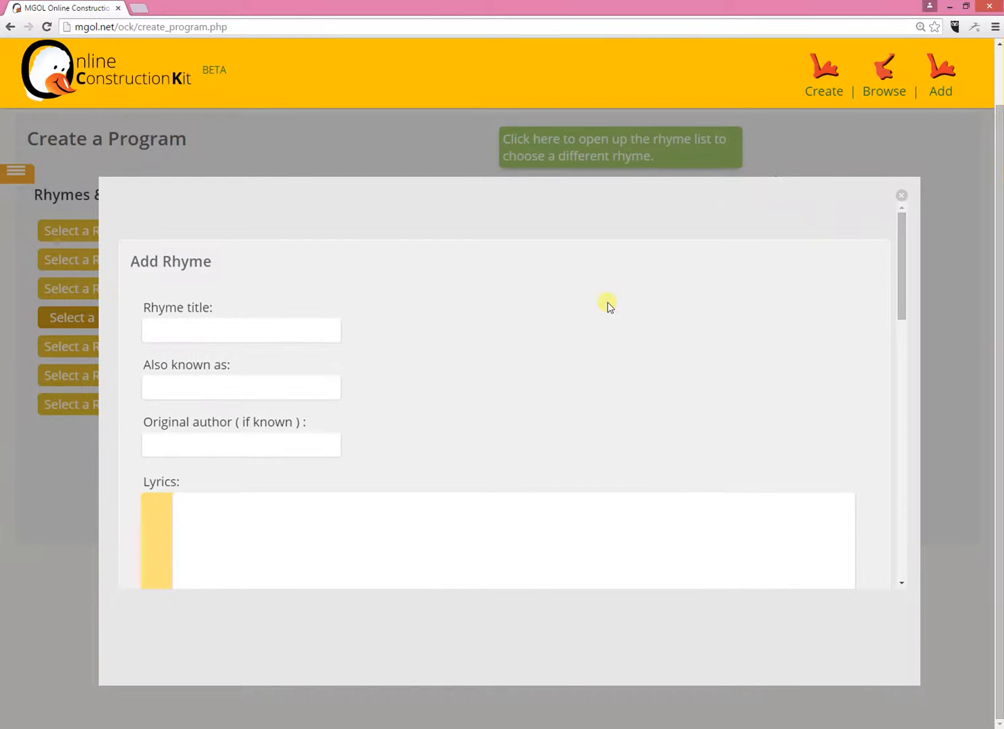
scroll(472, 391, "down", 5)
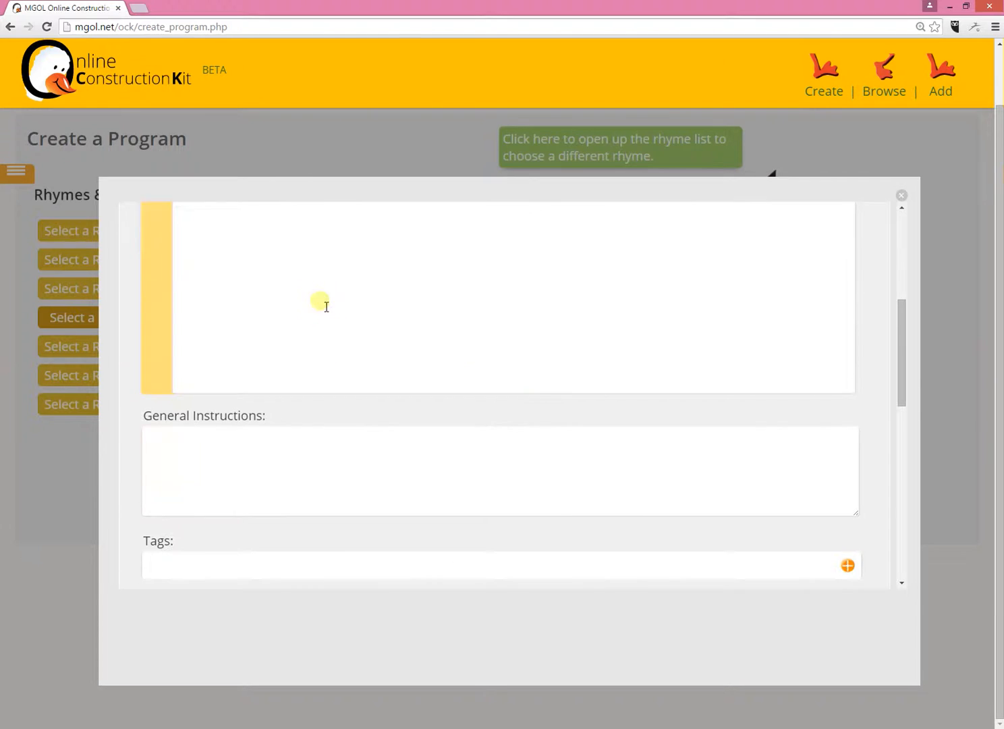
scroll(157, 446, "up", 5)
scroll(206, 470, "down", 6)
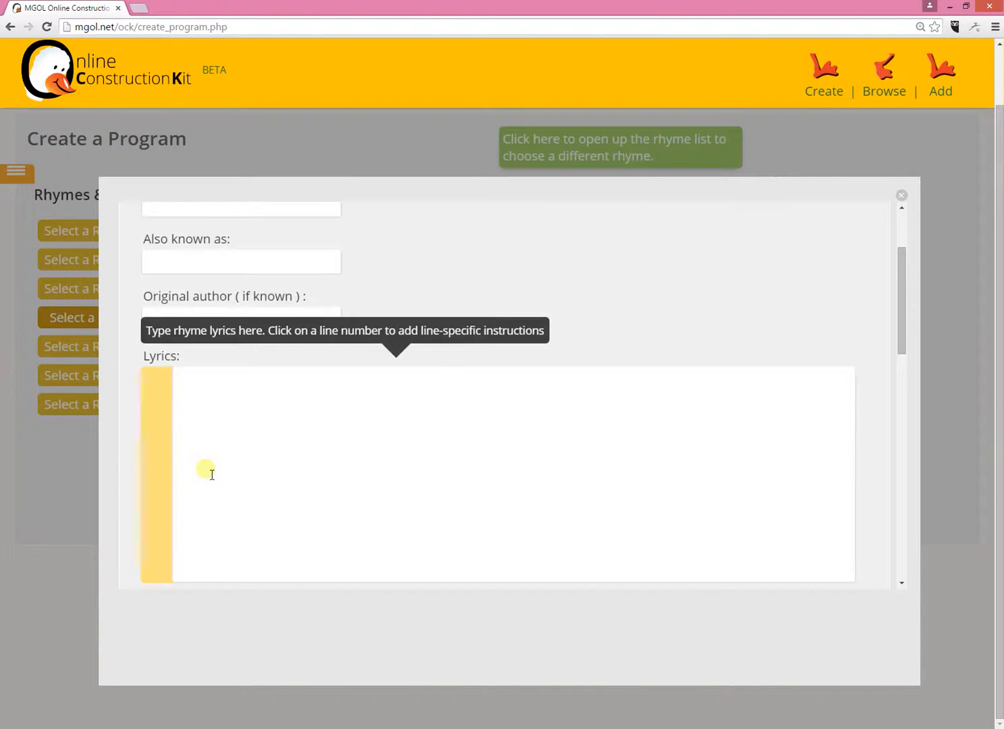
scroll(358, 485, "down", 7)
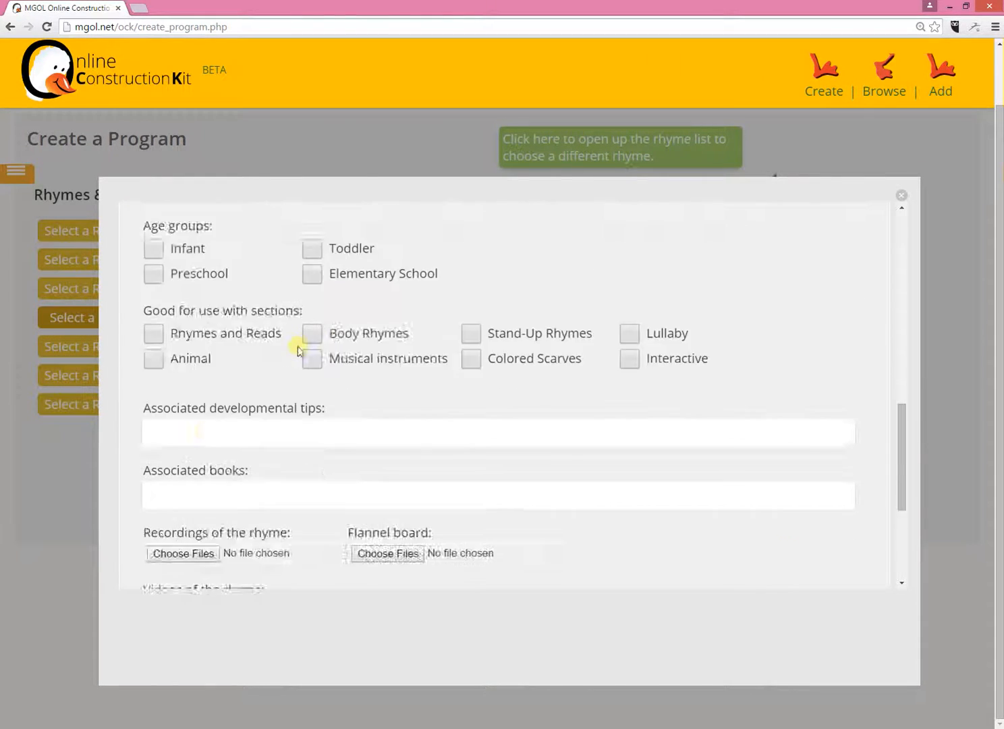
scroll(210, 386, "down", 3)
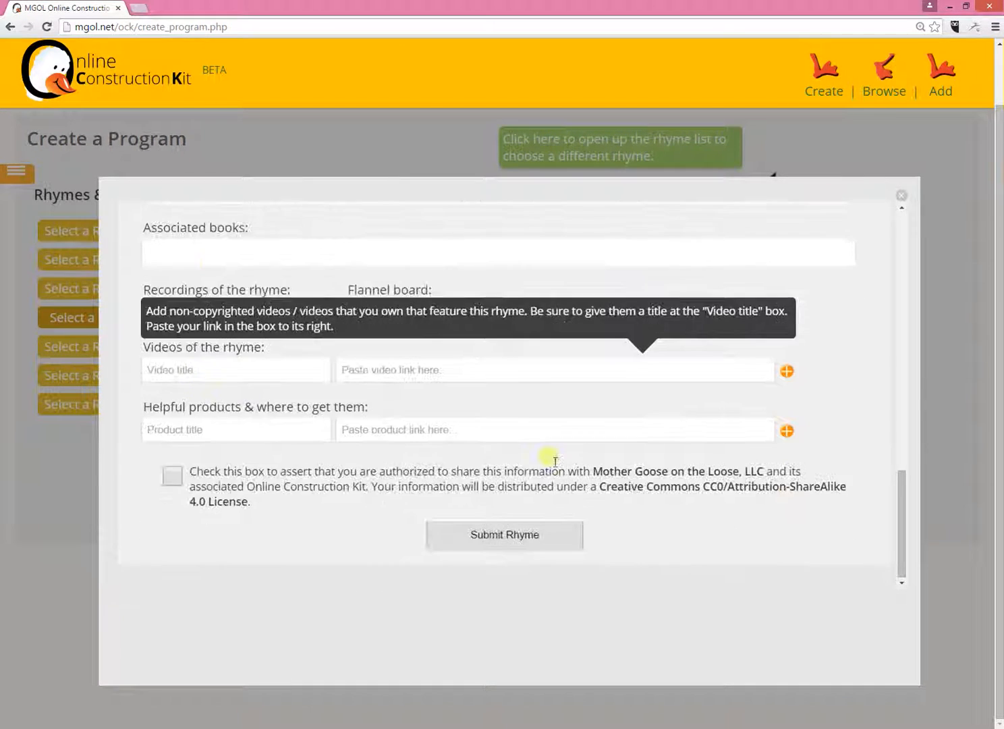
left_click(901, 196)
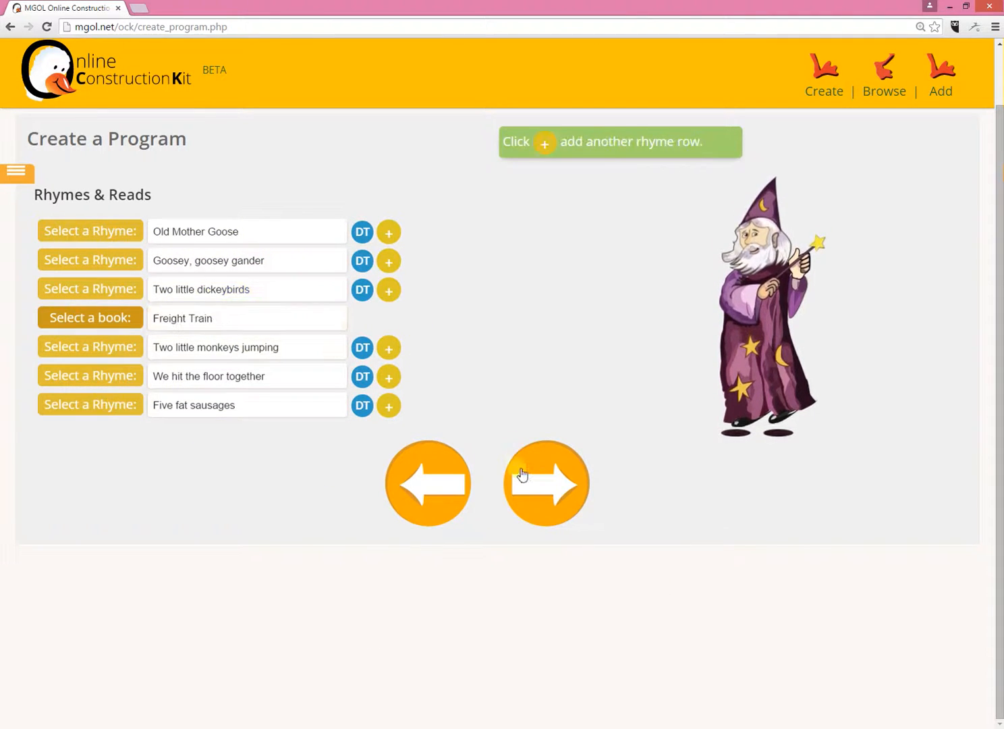
- Continue to the Body Rhymes section and delete "My face is round" and "Fingers like to wiggle waggle"
left_click(556, 489)
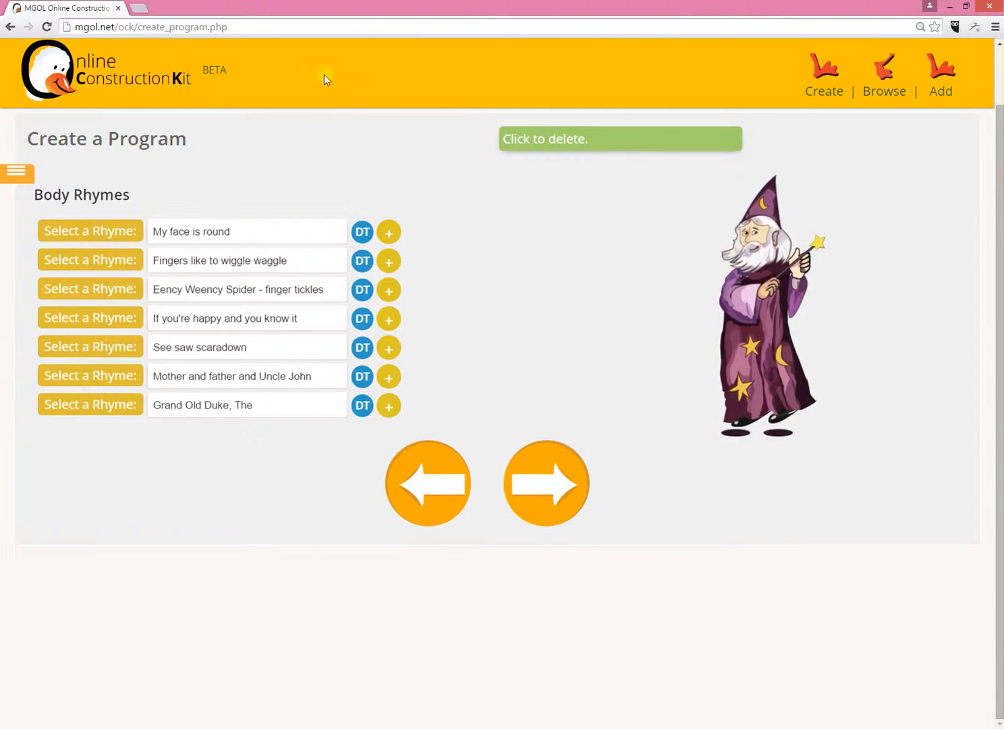
mouse_move(341, 235)
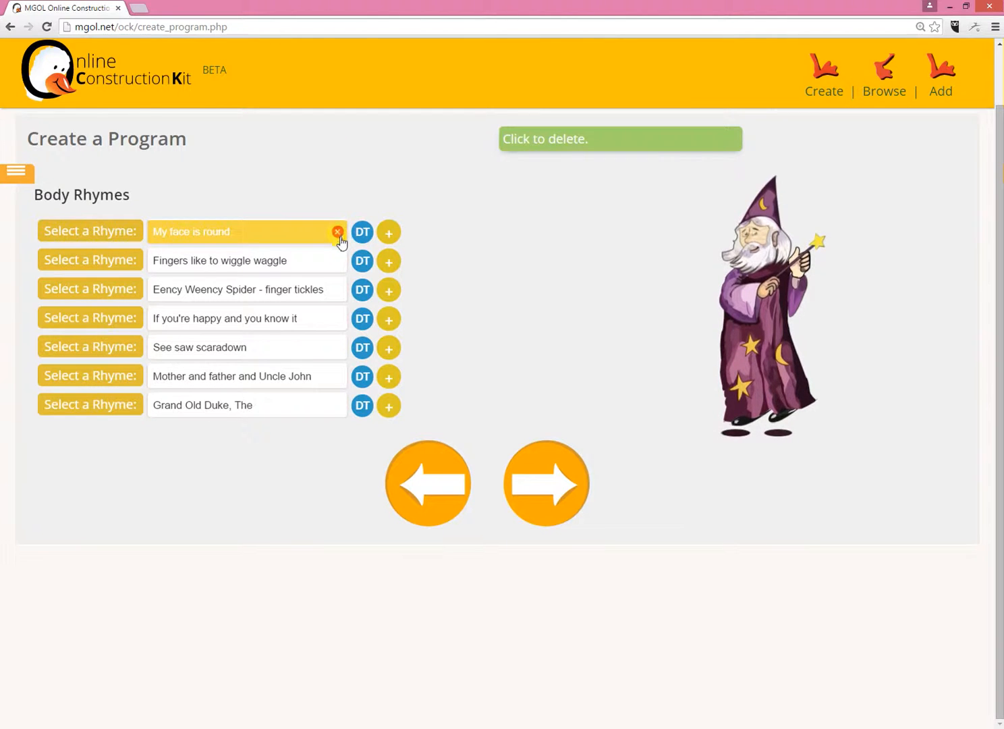
left_click(338, 233)
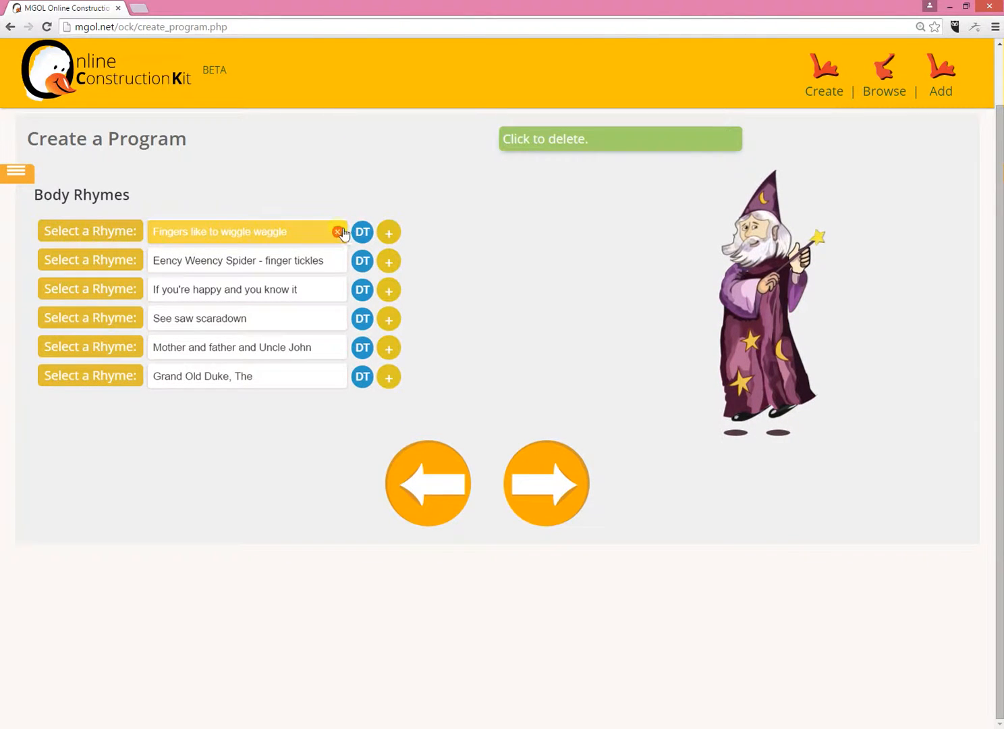
left_click(338, 232)
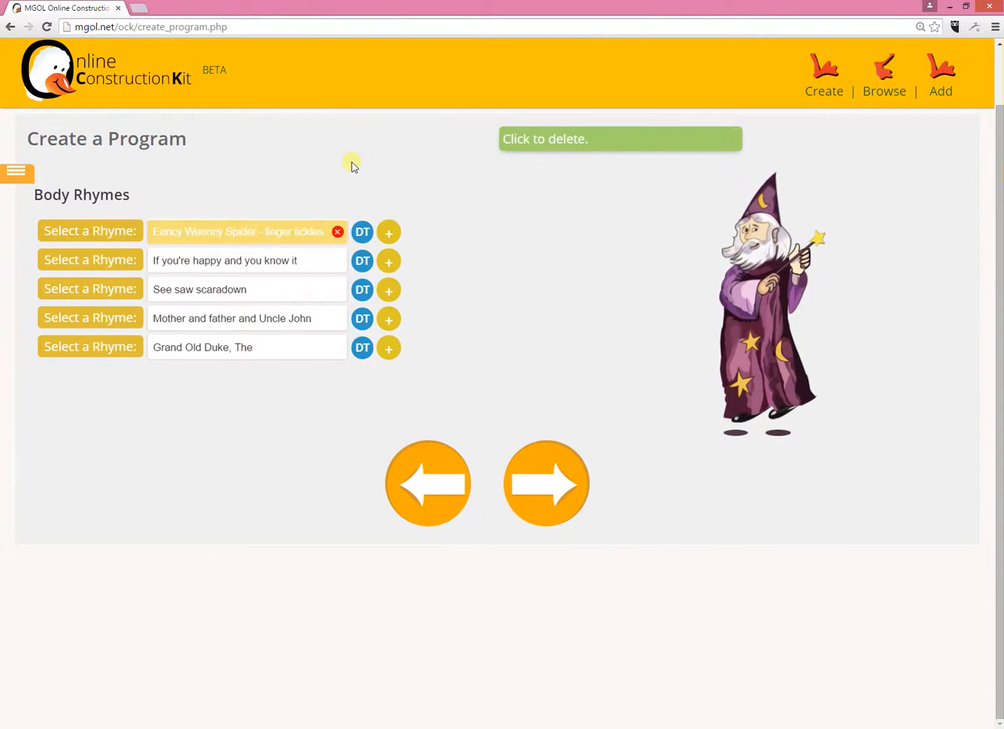
- Add a rhyme row below "Eency Weency Spider - finger tickles" and fill it with "Slowly, slowly, very slowly creeps the garden snail."
left_click(397, 239)
left_click(254, 267)
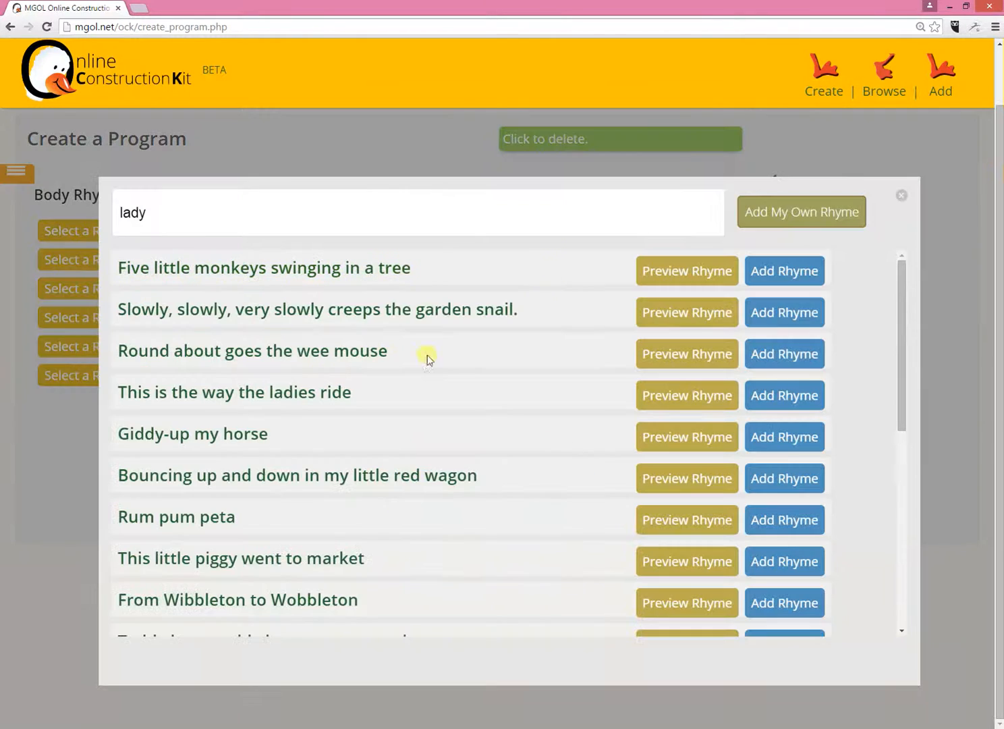
left_click(798, 313)
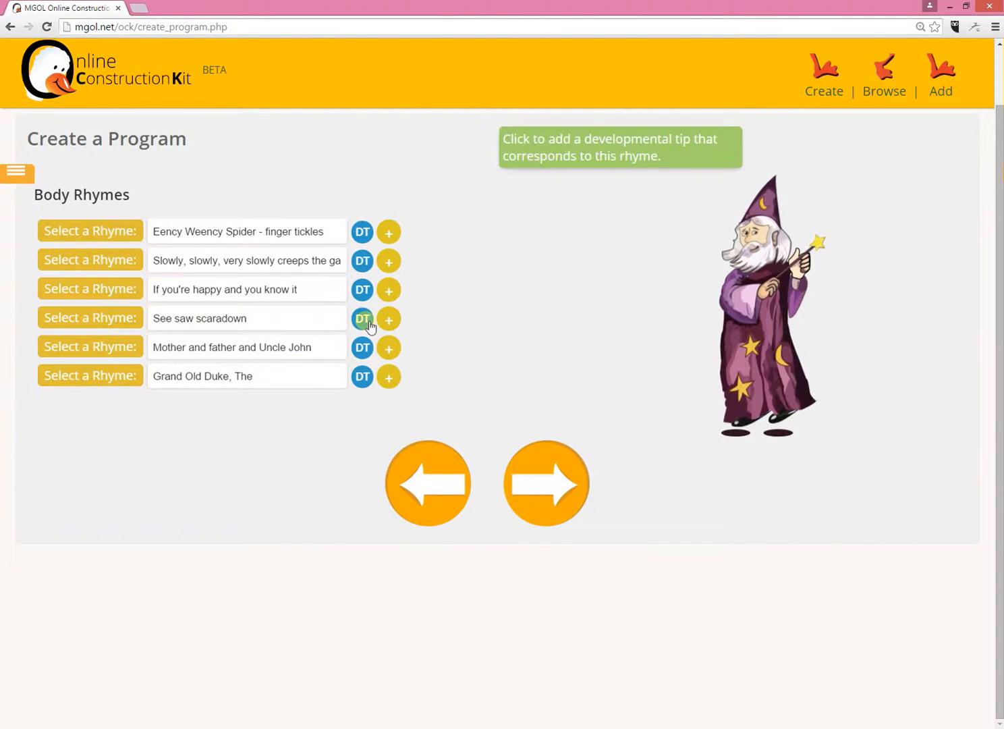
- Add the "Listening to music" developmental tip from the Listening to Music domain to the "Slowly, slowly" rhyme after previewing it
left_click(367, 265)
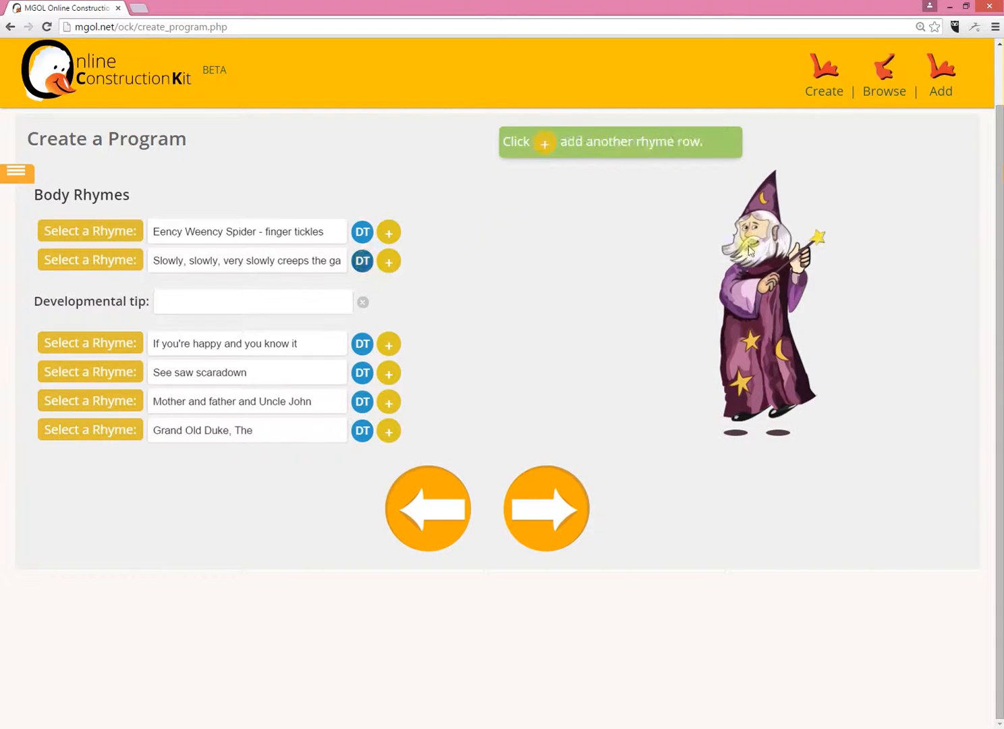
left_click(280, 306)
left_click(286, 256)
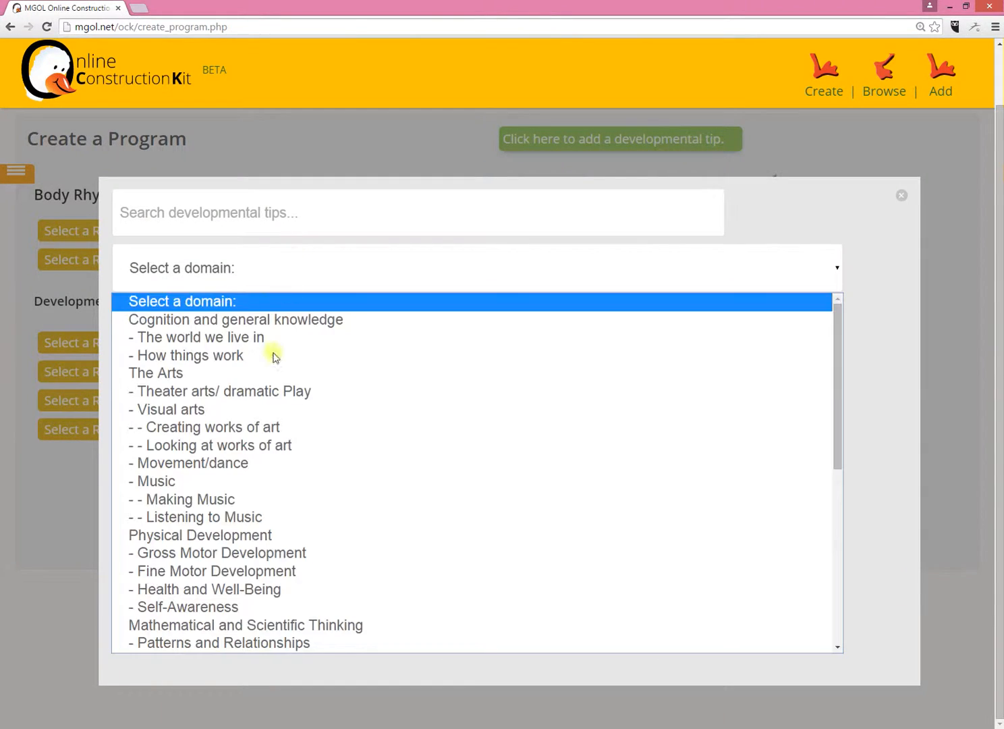
left_click(287, 516)
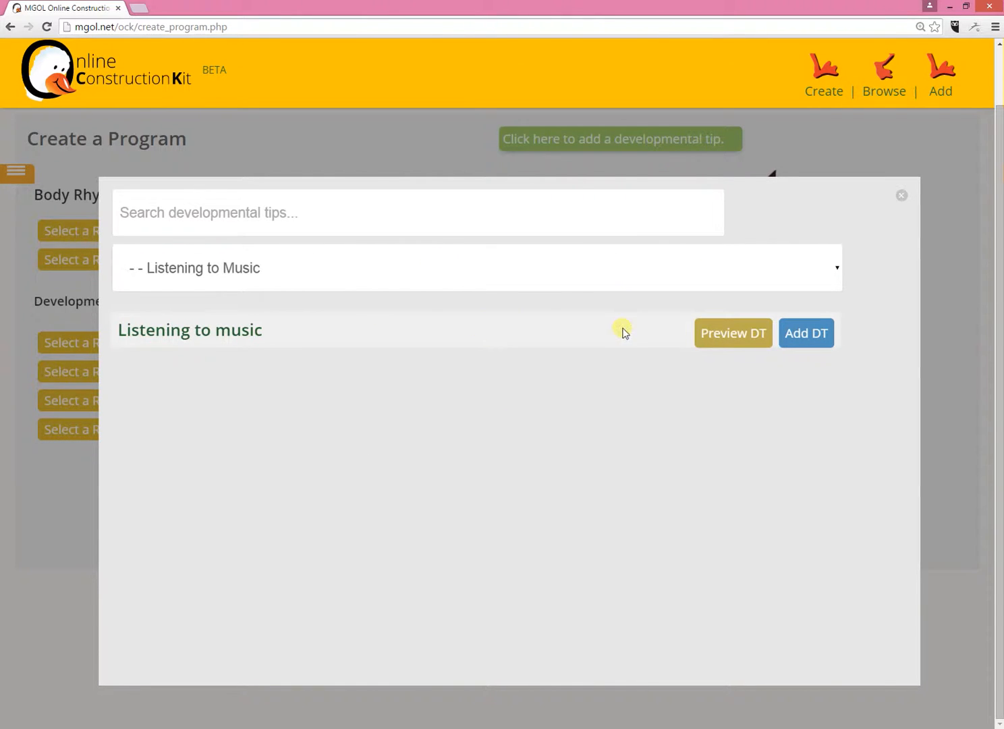
left_click(720, 334)
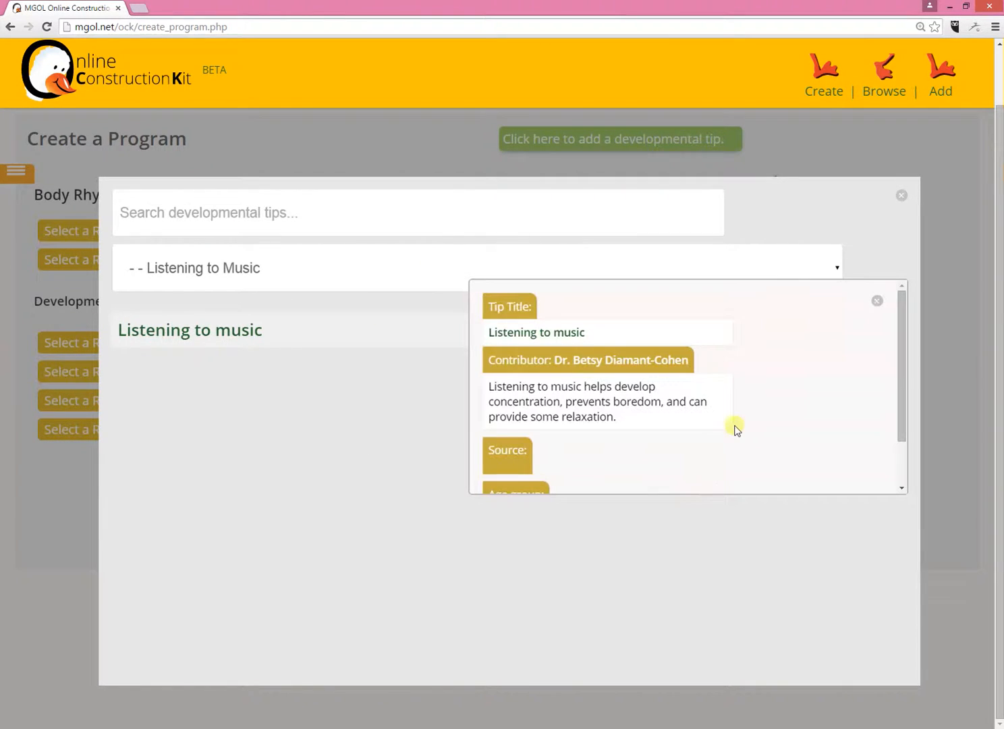
left_click_drag(903, 366, 899, 415)
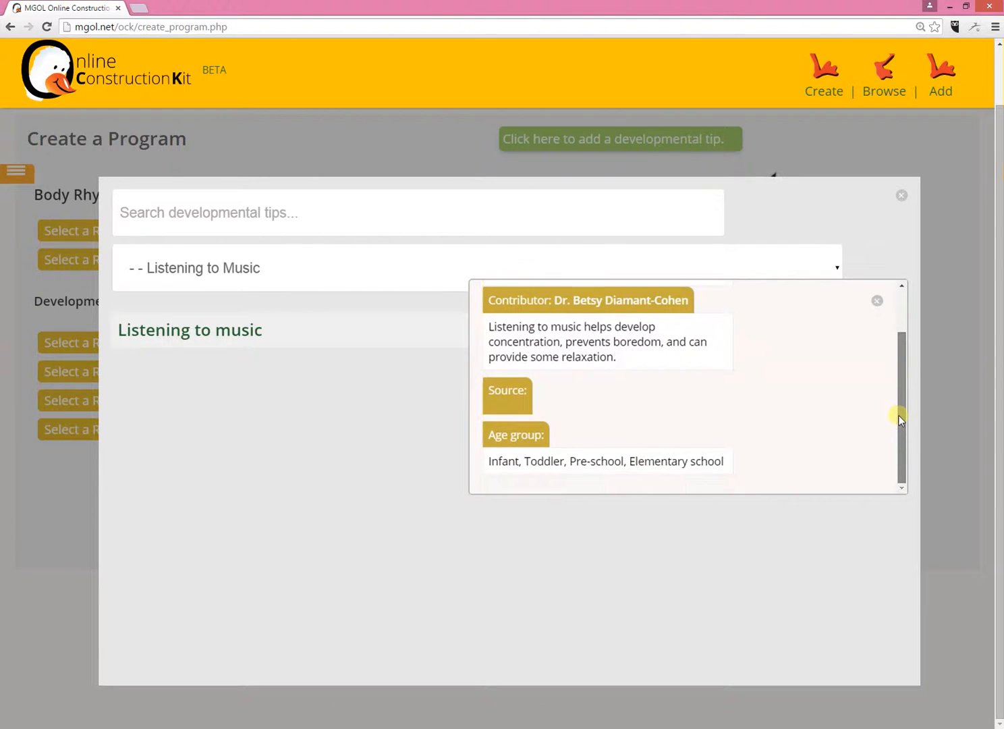
left_click(877, 301)
left_click(807, 329)
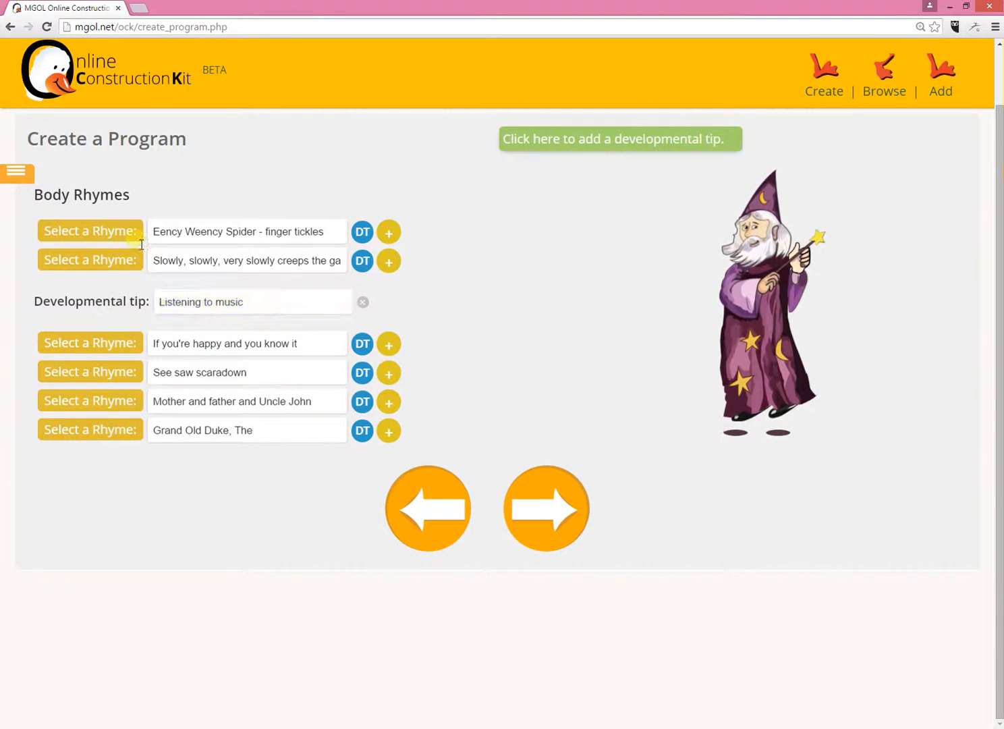
- Continue to the Musical Instruments & Colored Scarves section and delete the empty rhyme row below "Shoo Fly"
left_click(585, 517)
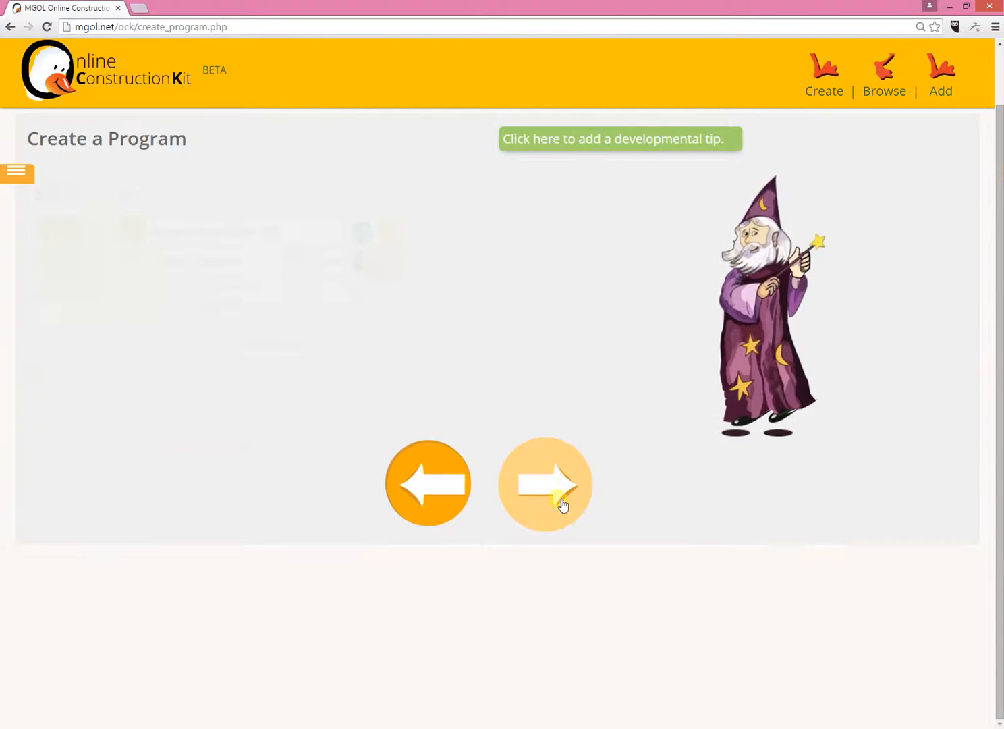
left_click(554, 506)
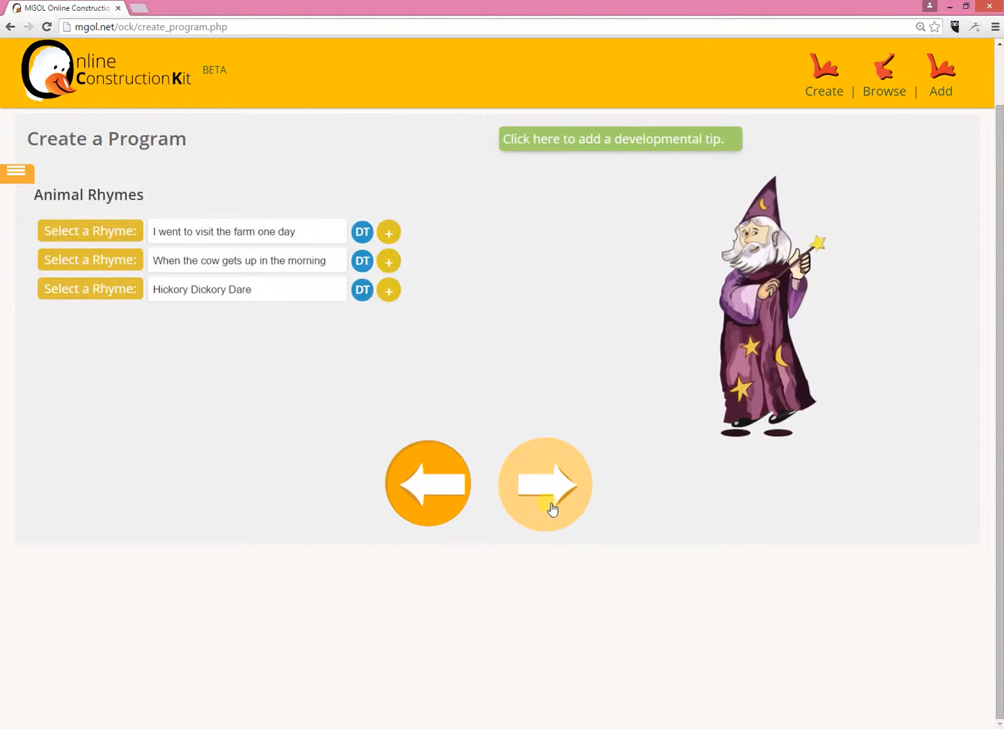
left_click(548, 500)
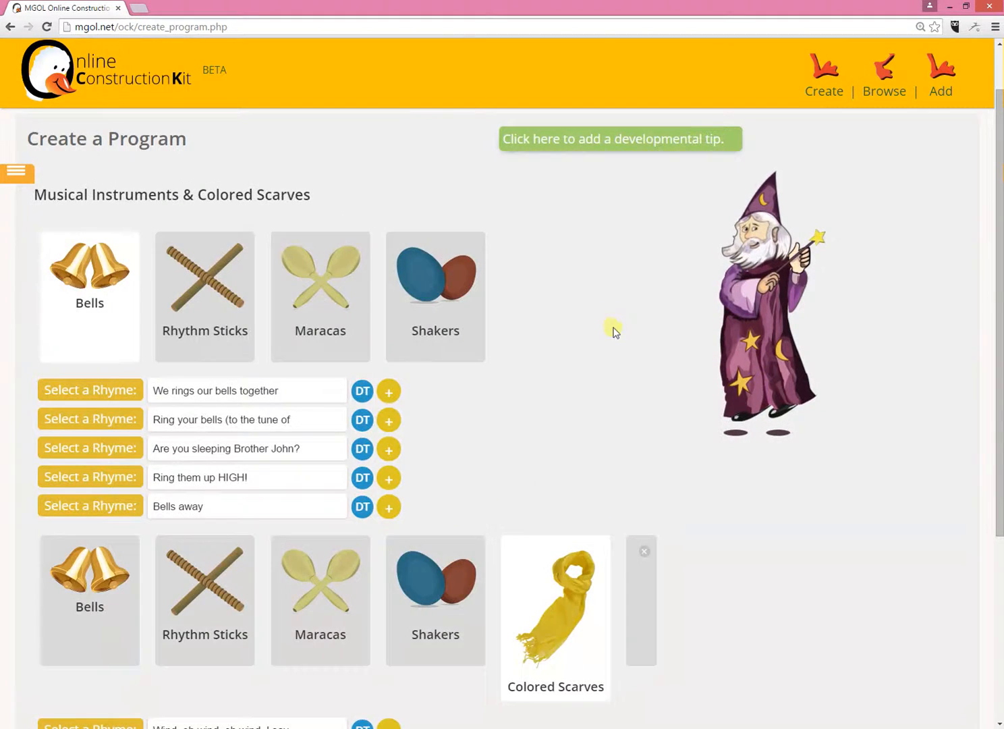
scroll(603, 276, "down", 2)
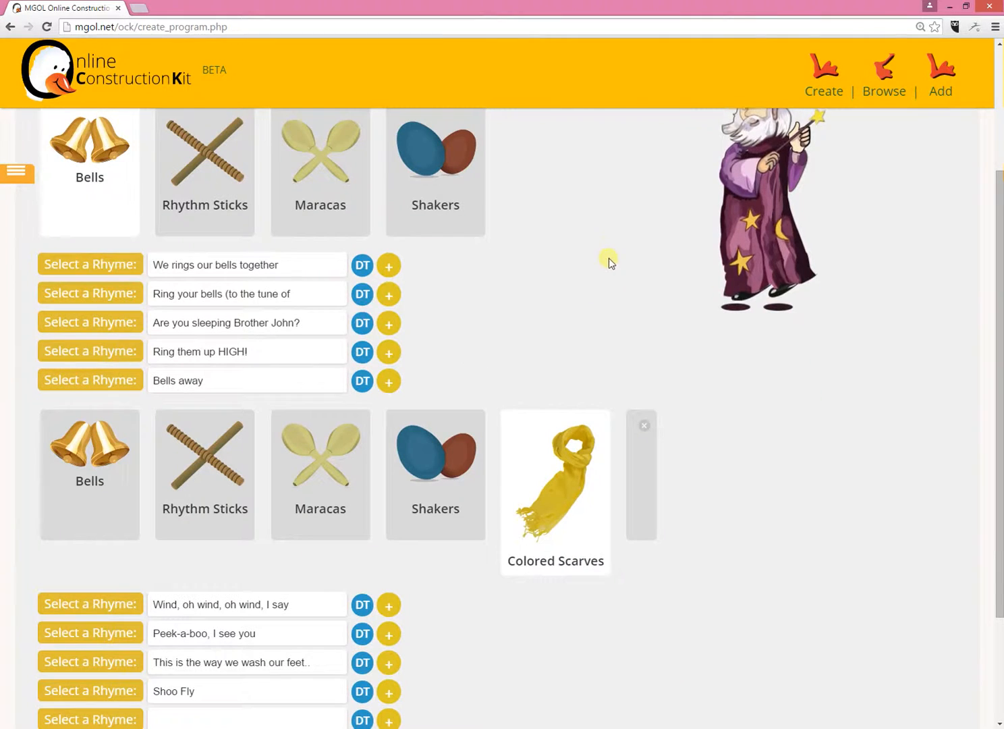
scroll(613, 237, "down", 2)
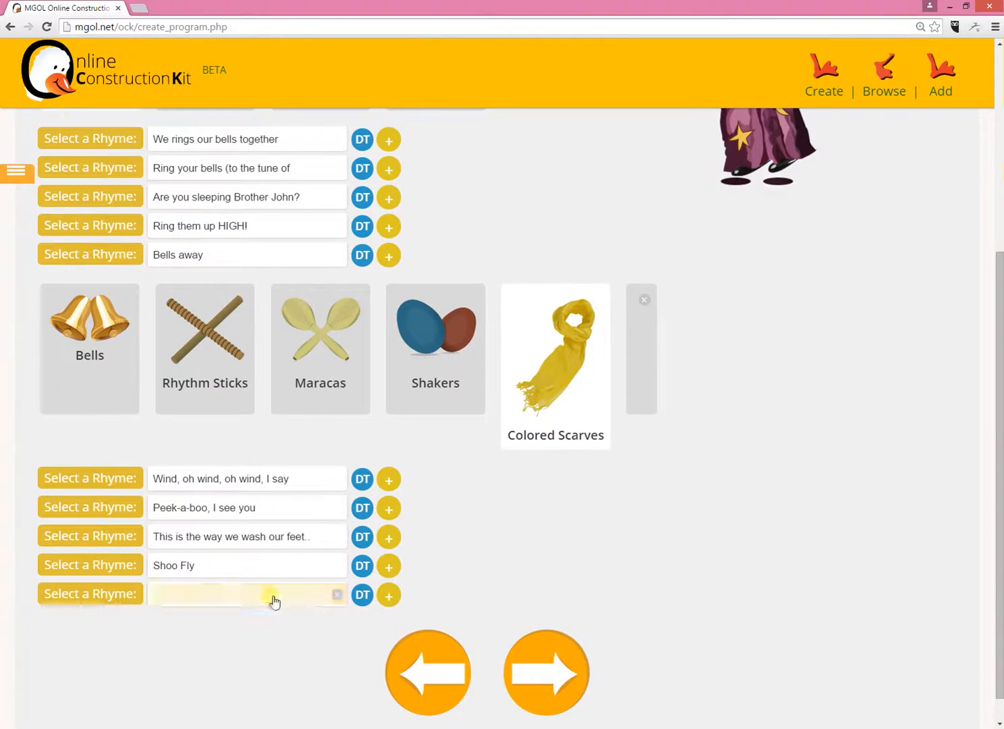
left_click(338, 595)
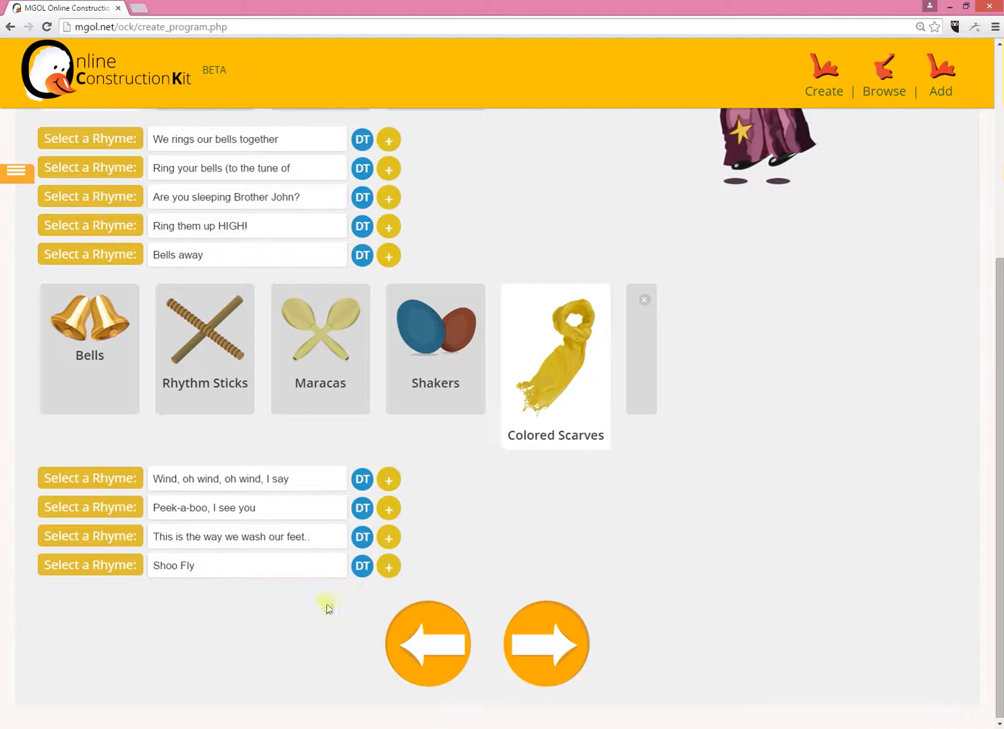
scroll(326, 513, "up", 3)
scroll(645, 334, "down", 3)
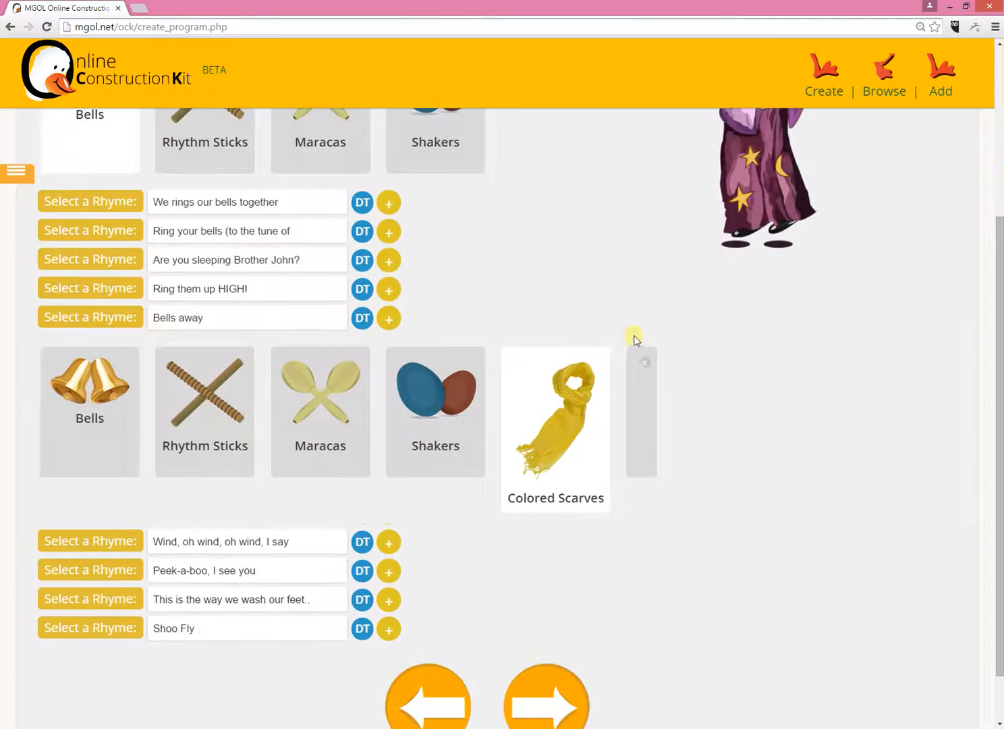
- Keep the Lullaby and Interactive rhymes as they are and continue to the program outline
left_click(565, 665)
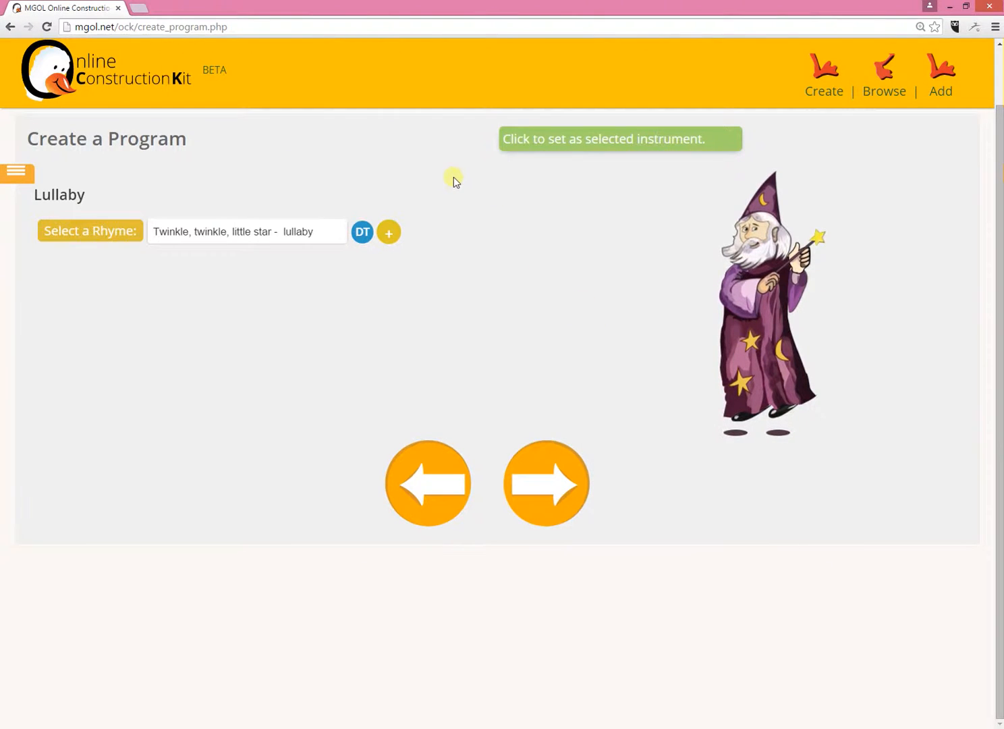
left_click(550, 496)
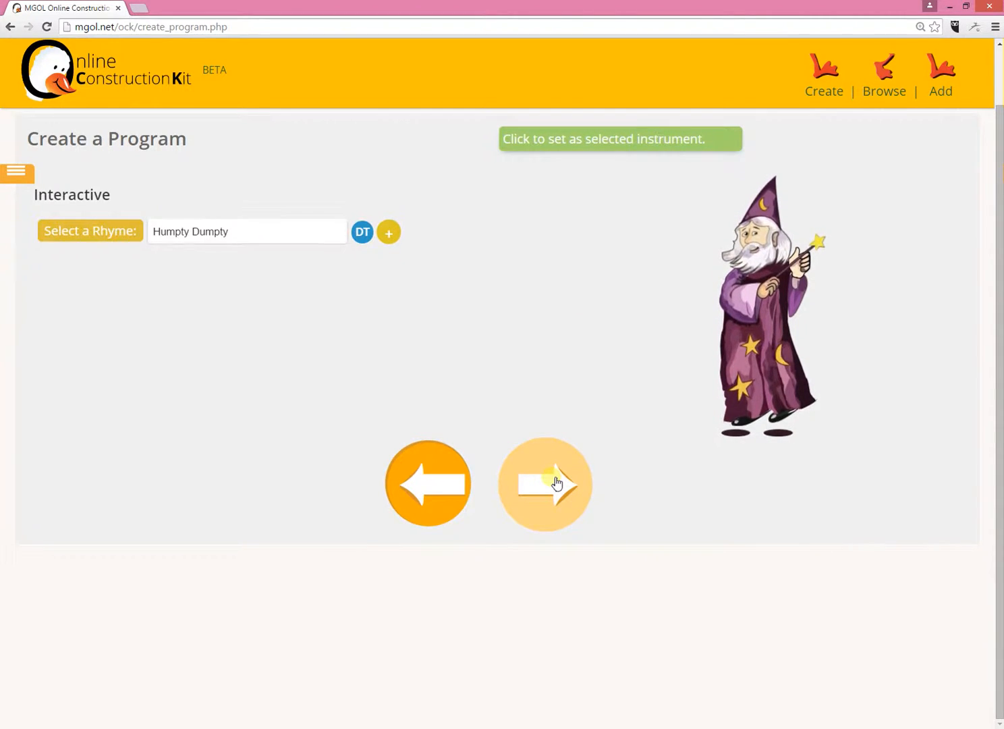
left_click(557, 476)
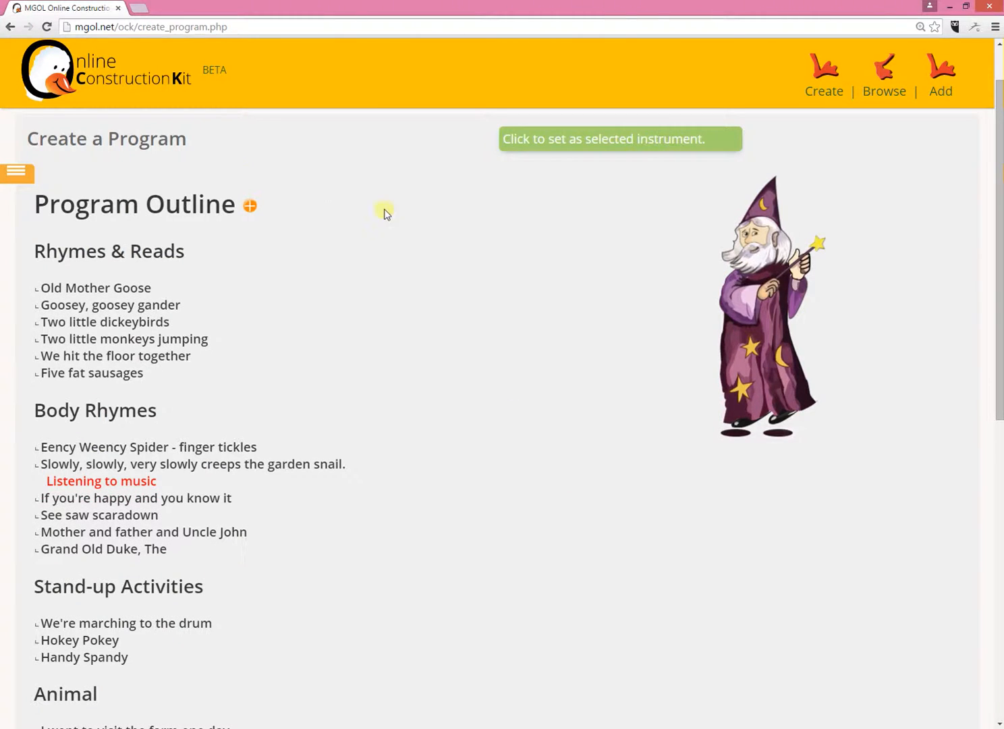
- Review the program outline across all sections, both as a list of titles and with the rhyme texts shown
scroll(426, 206, "down", 5)
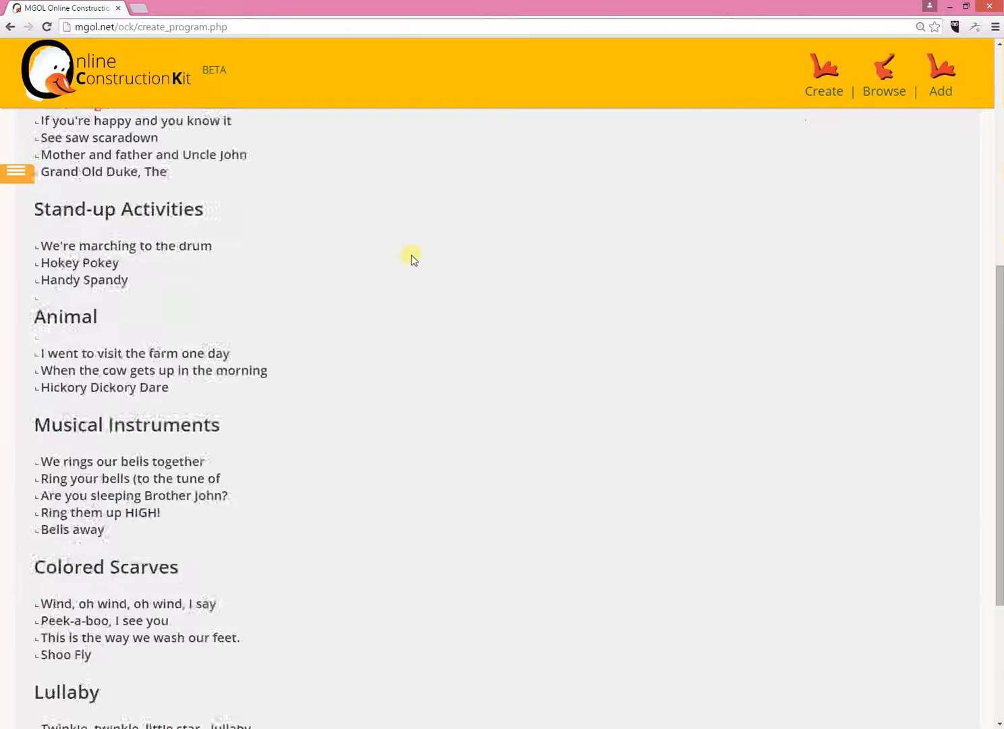
scroll(413, 260, "down", 3)
scroll(381, 371, "up", 10)
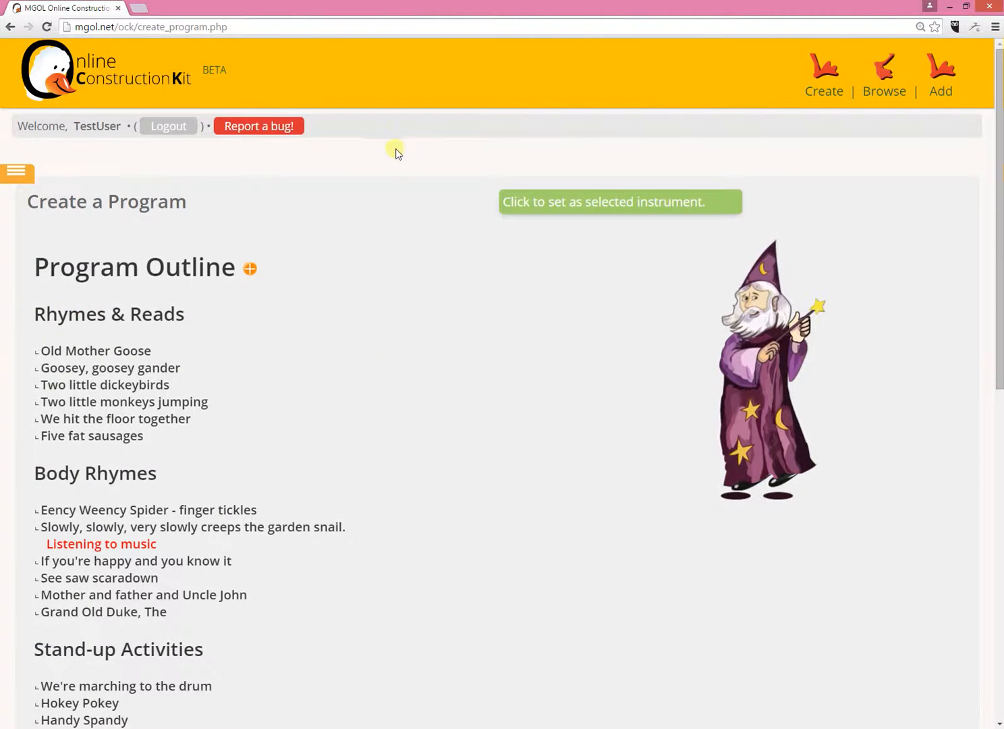
scroll(278, 319, "down", 8)
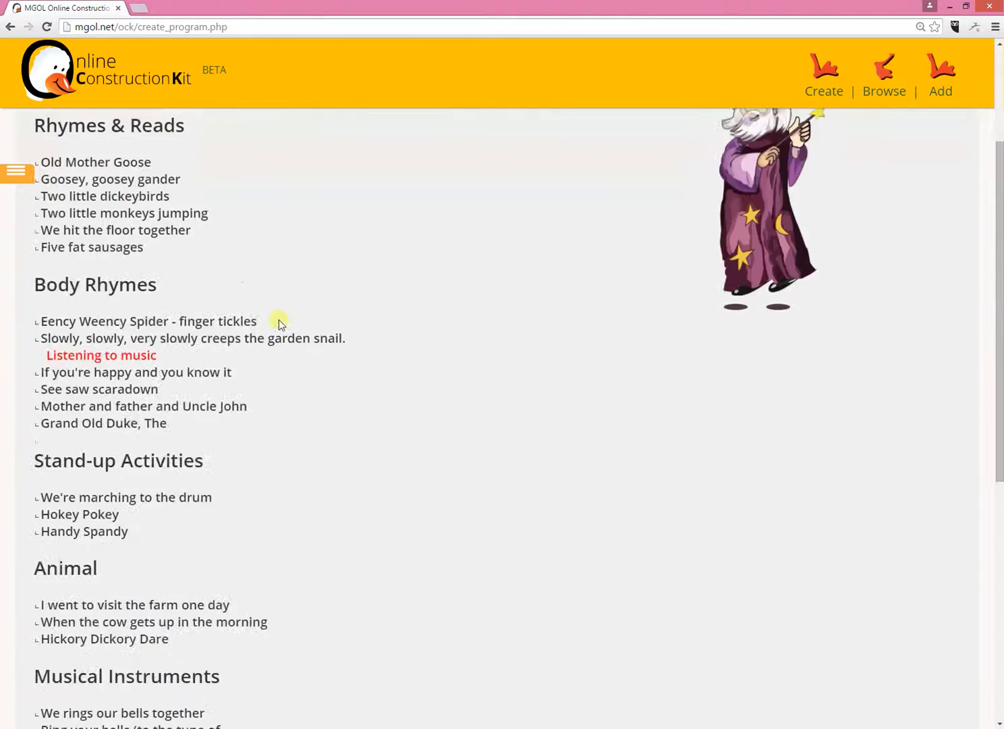
scroll(284, 327, "up", 8)
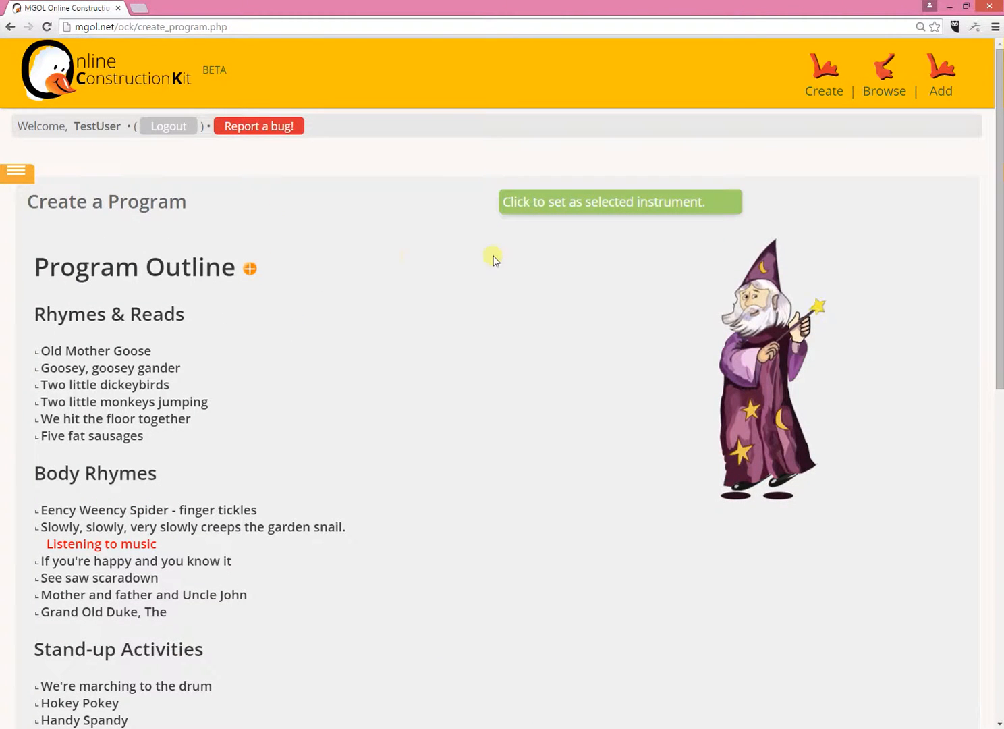
left_click(249, 270)
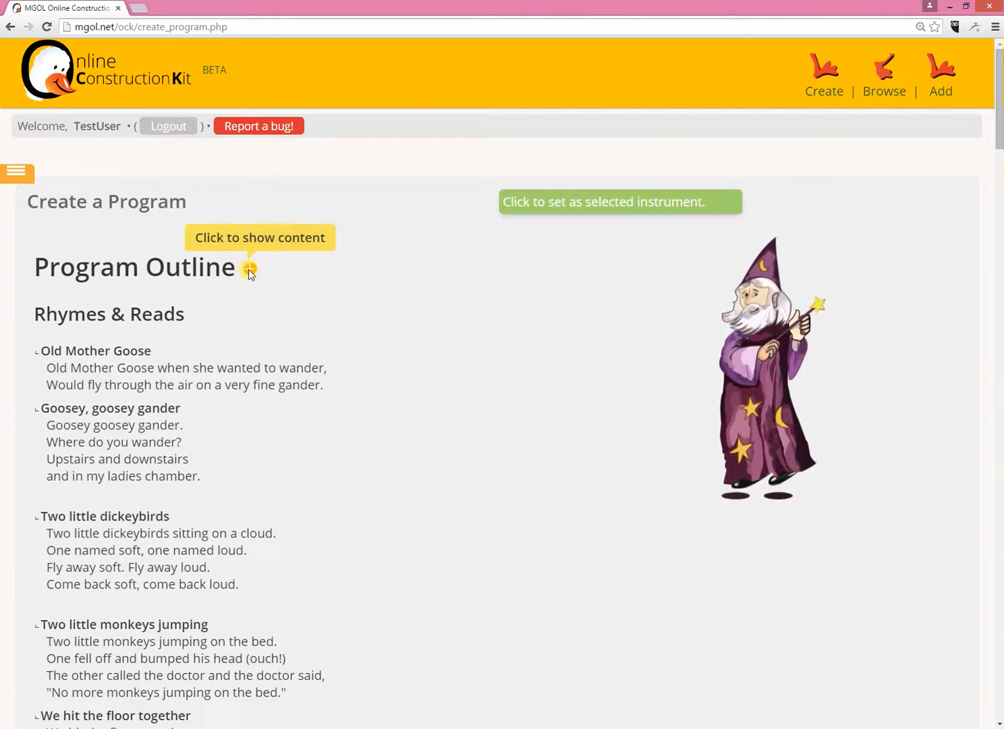
left_click(249, 270)
left_click(249, 270)
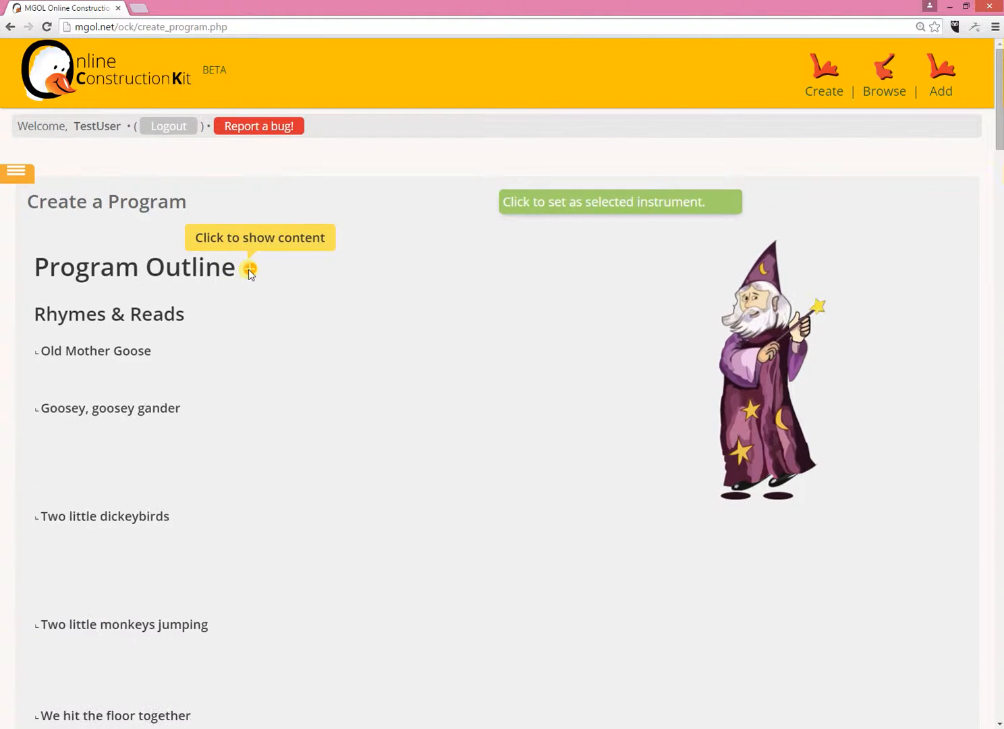
scroll(249, 270, "down", 5)
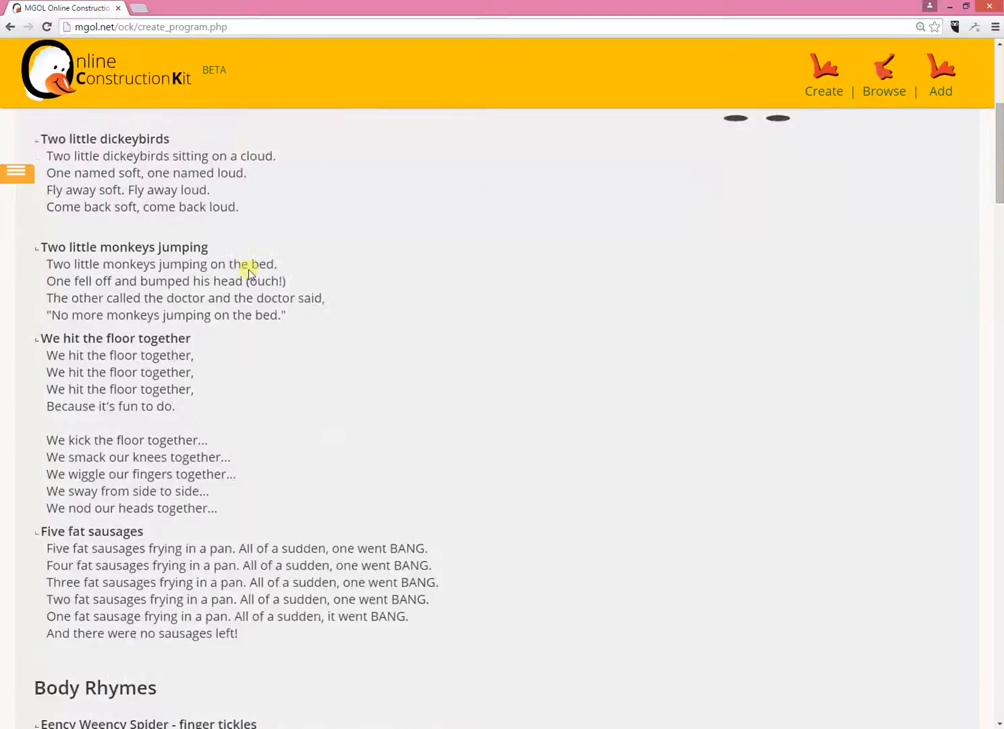
scroll(249, 269, "down", 15)
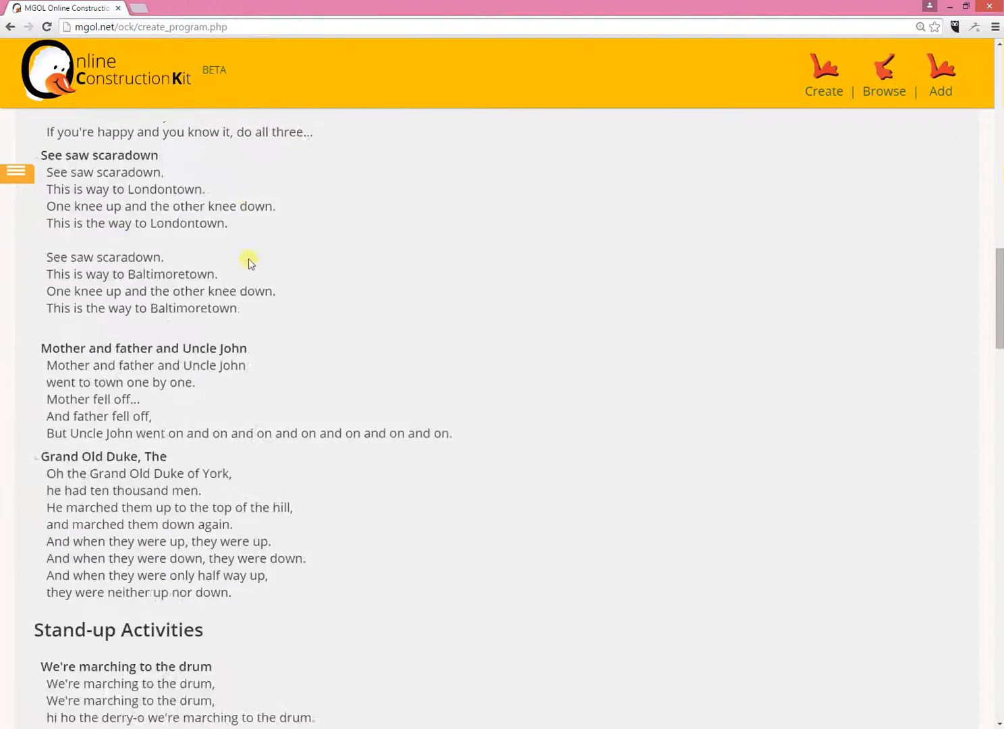
scroll(249, 262, "down", 20)
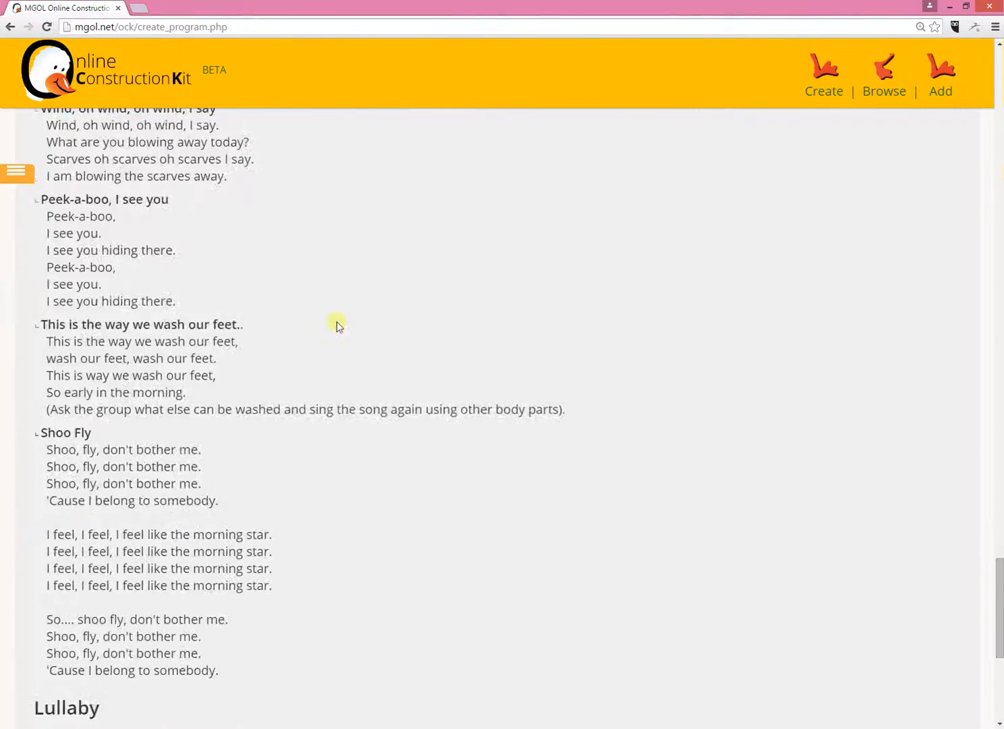
scroll(340, 351, "down", 6)
- Go back to the Interactive section, return to the program outline and finish creating the program
left_click(454, 660)
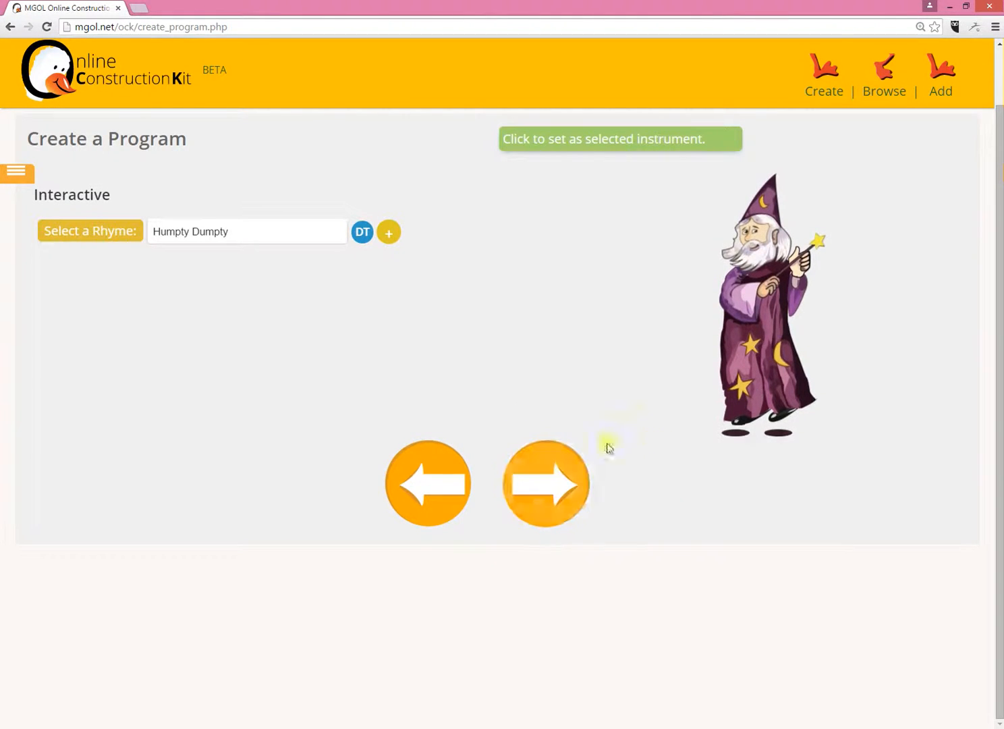
left_click(577, 481)
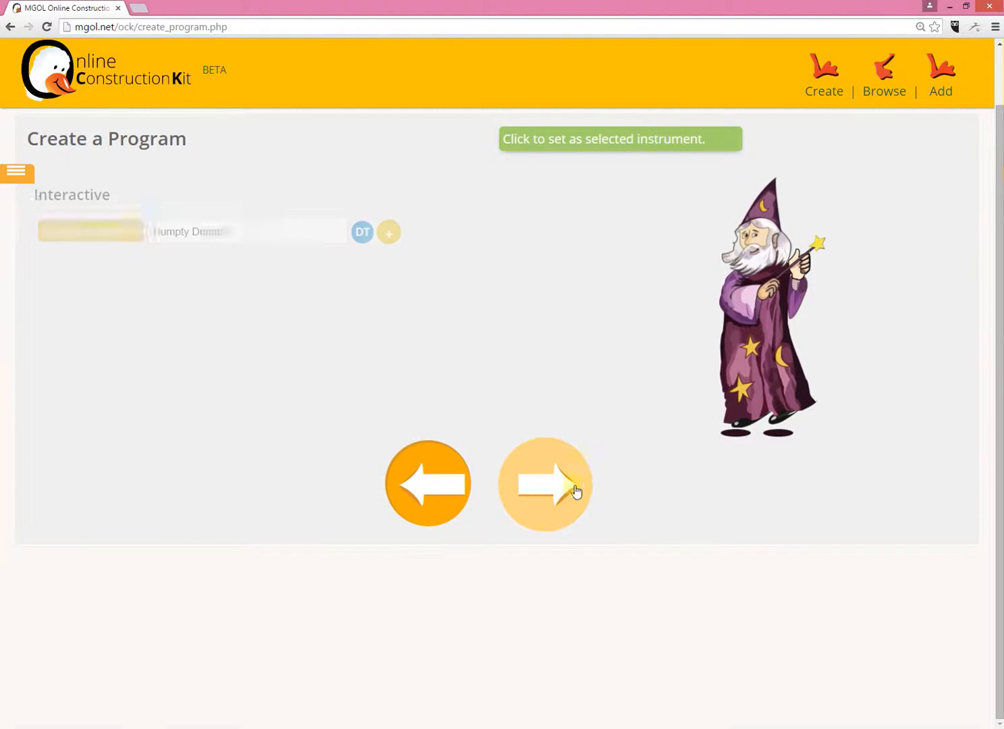
scroll(533, 465, "down", 7)
scroll(533, 513, "down", 2)
left_click(555, 640)
left_click(369, 311)
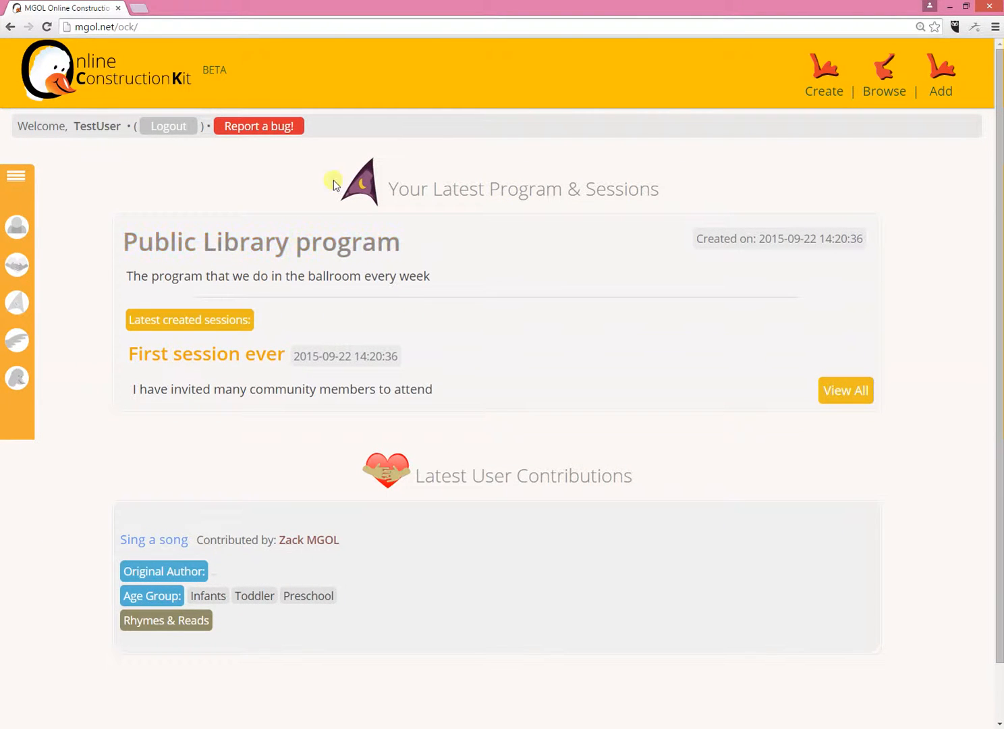
- Open "First session ever" of the Public Library program from My Programs and review it down to the Closing Segment
mouse_move(19, 230)
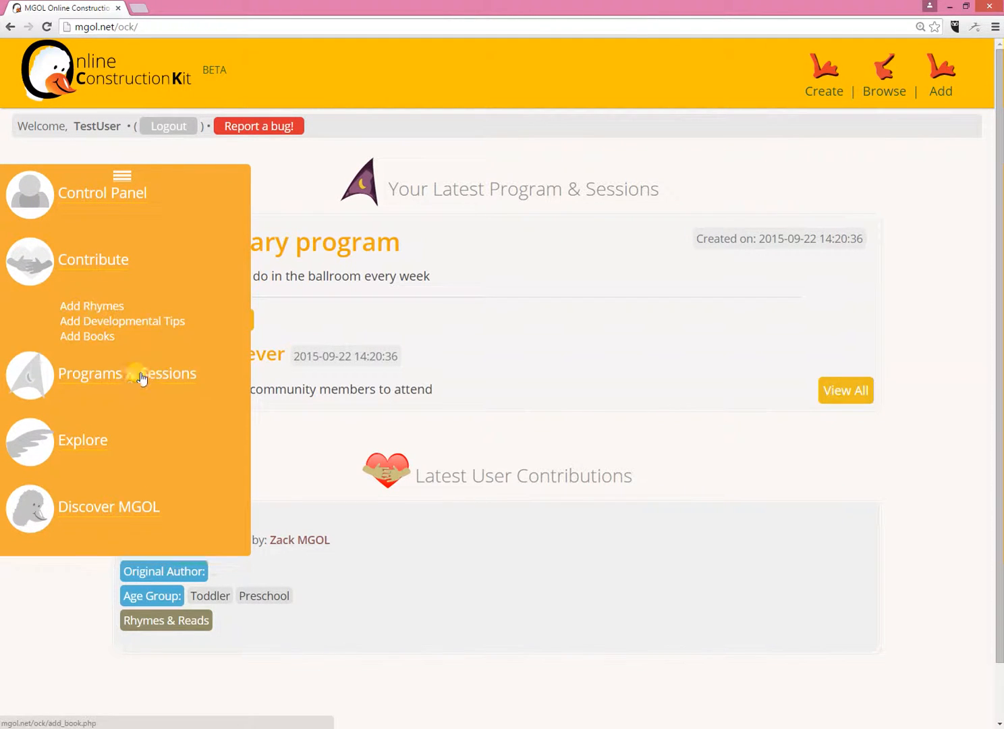
left_click(139, 407)
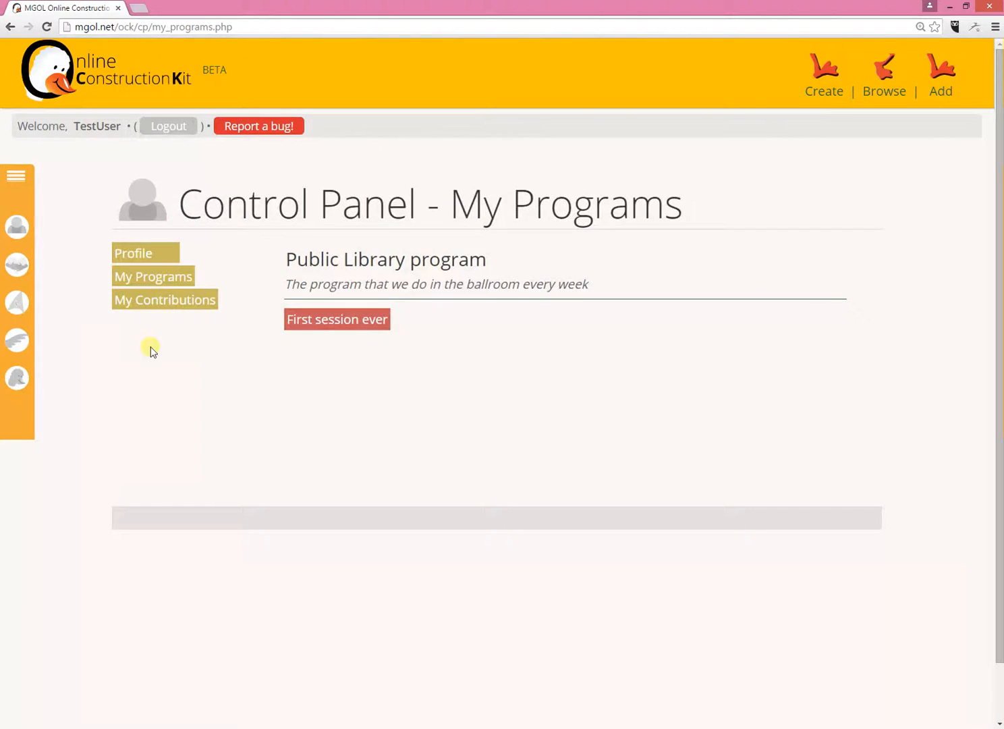
mouse_move(19, 213)
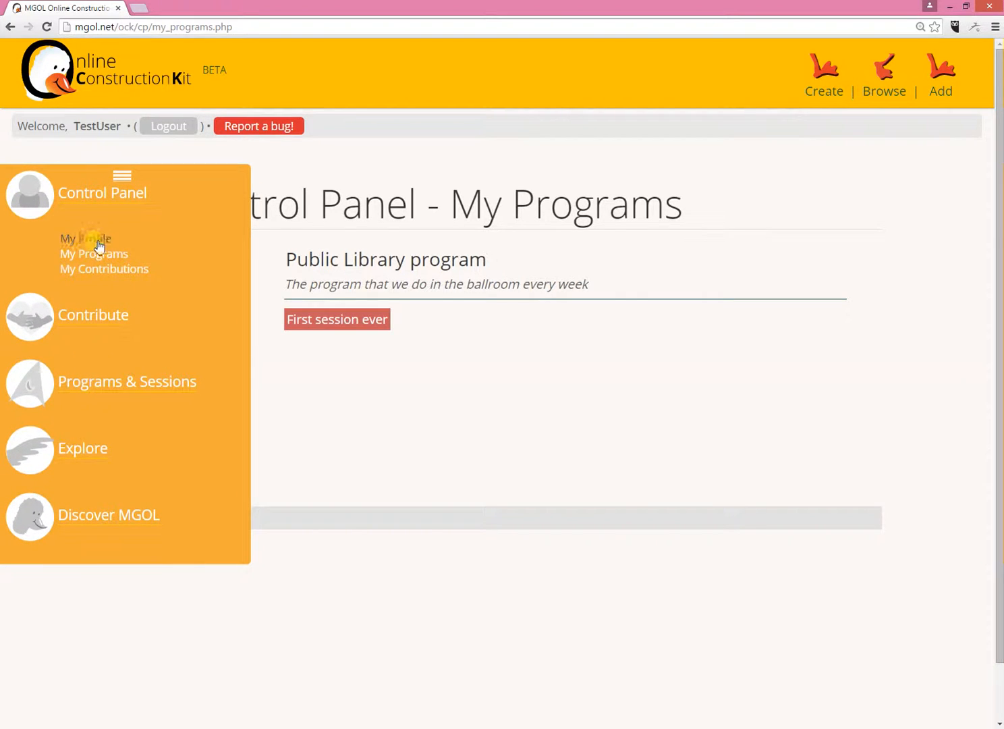
left_click(103, 254)
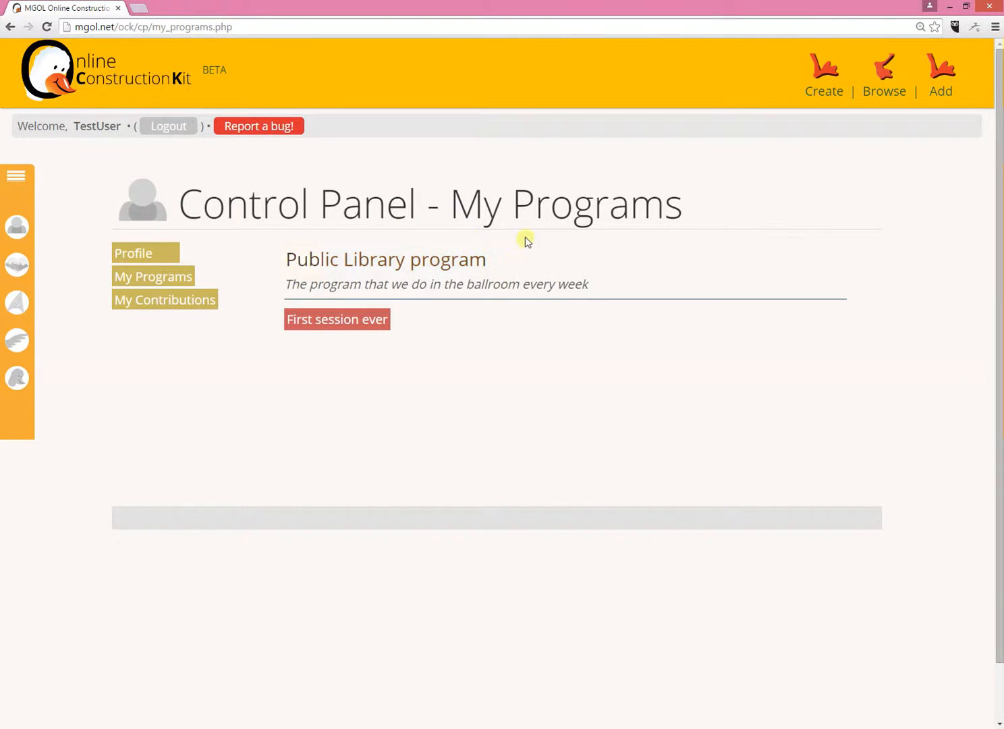
left_click(370, 319)
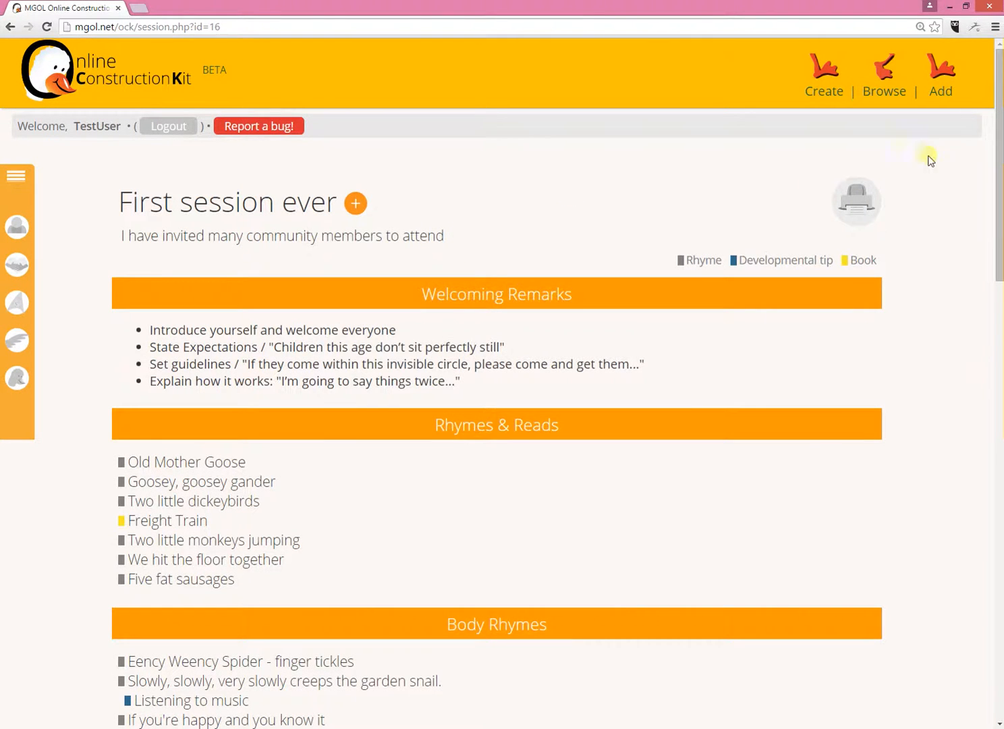
scroll(623, 216, "down", 15)
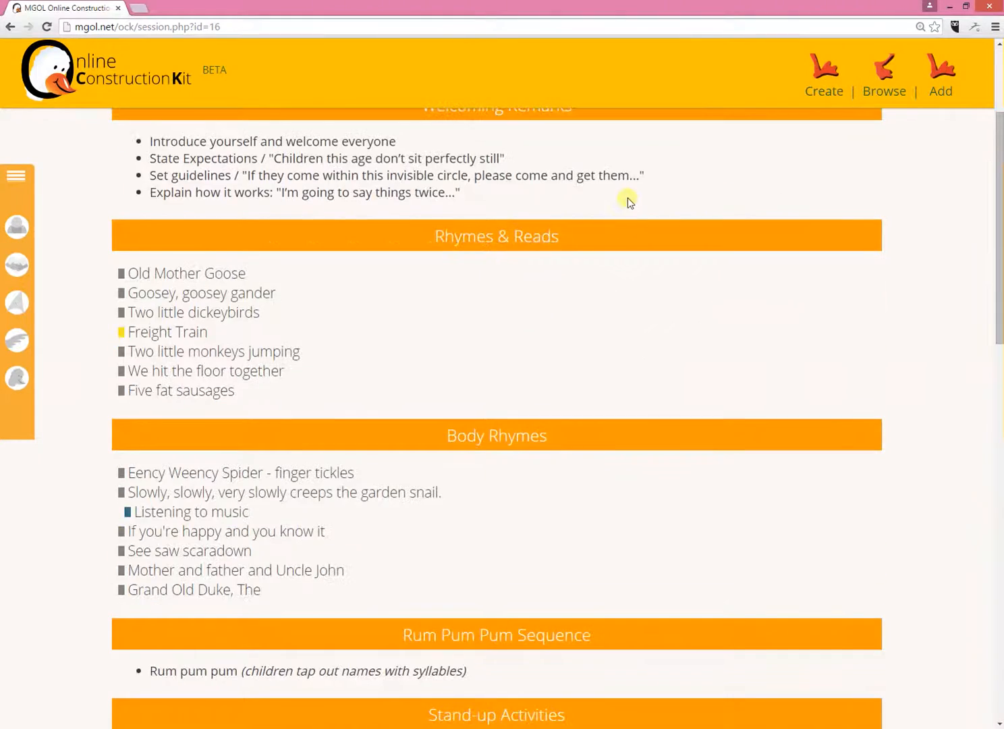
scroll(627, 187, "down", 4)
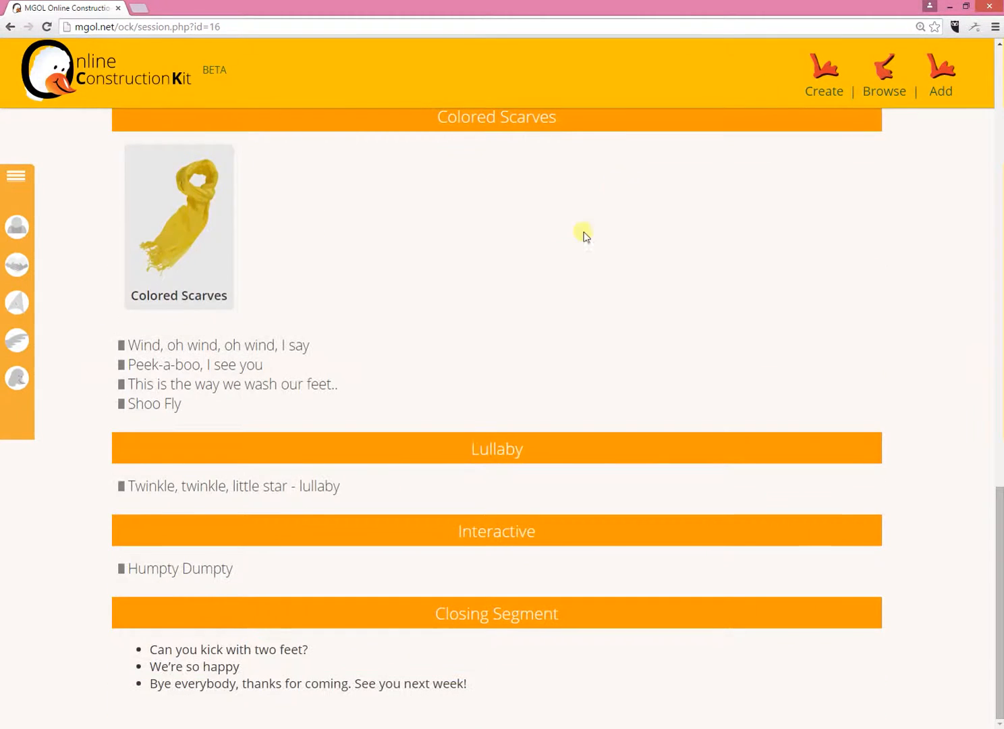
- Look through the title-only outline of "First session ever" again, from Welcoming Remarks down through the remaining sections
scroll(567, 270, "up", 20)
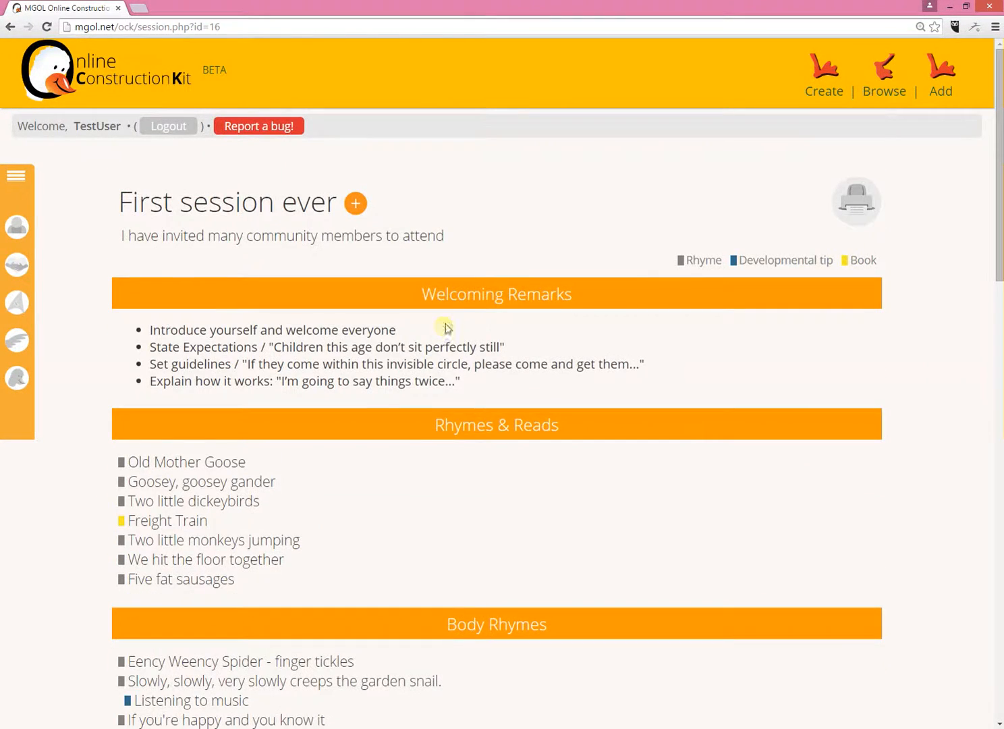
scroll(453, 314, "down", 5)
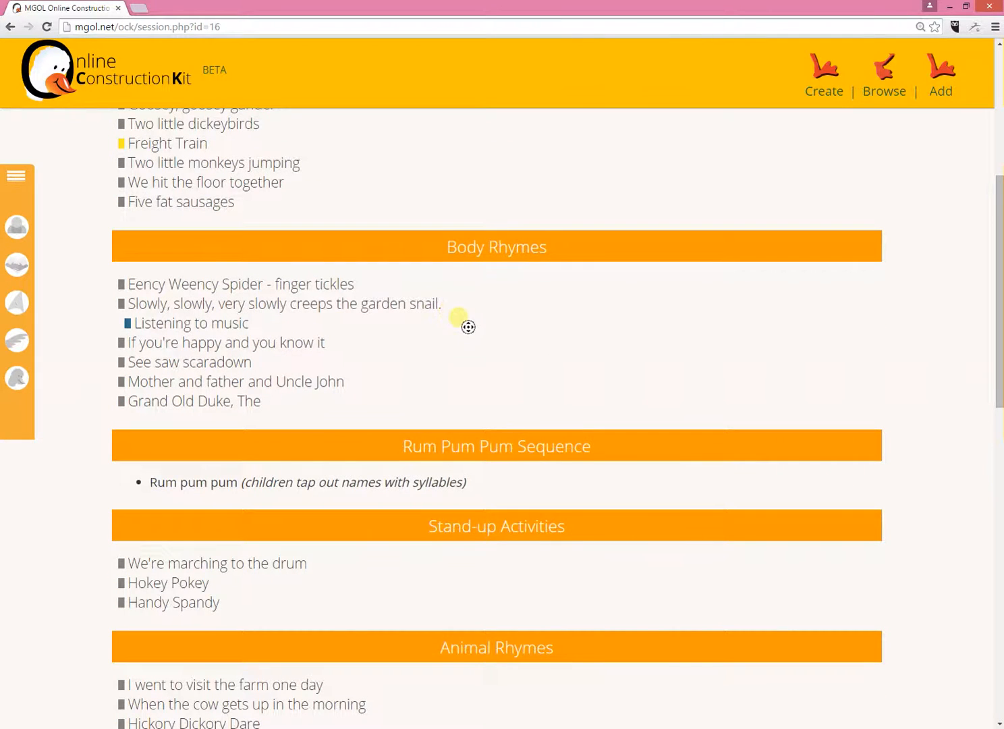
middle_click(468, 333)
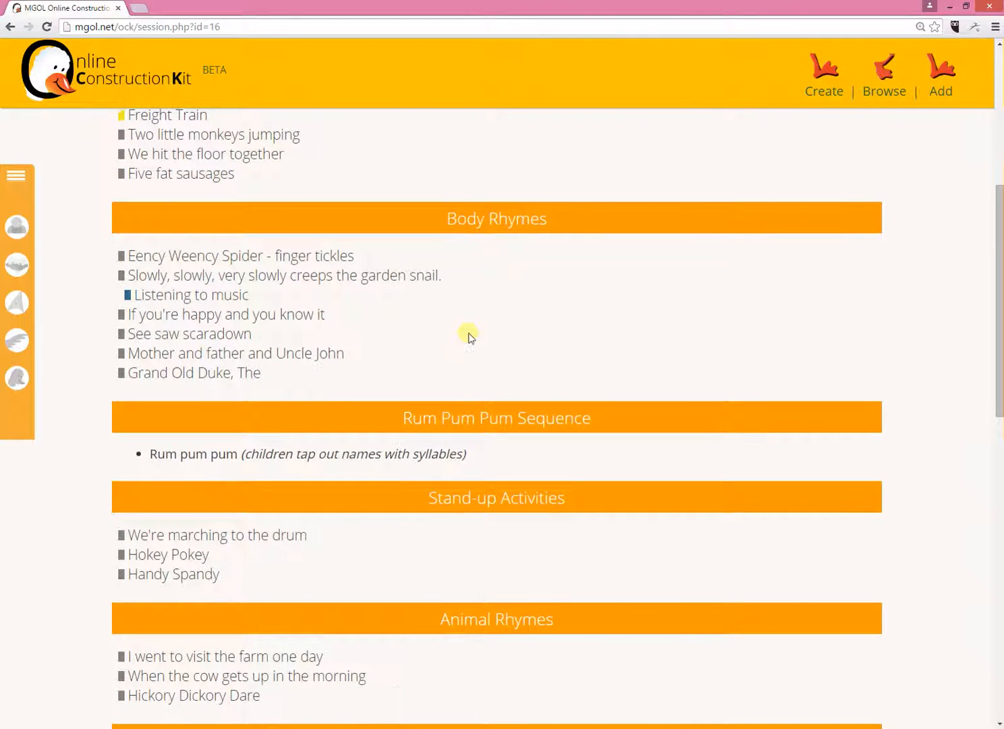
scroll(470, 335, "down", 6)
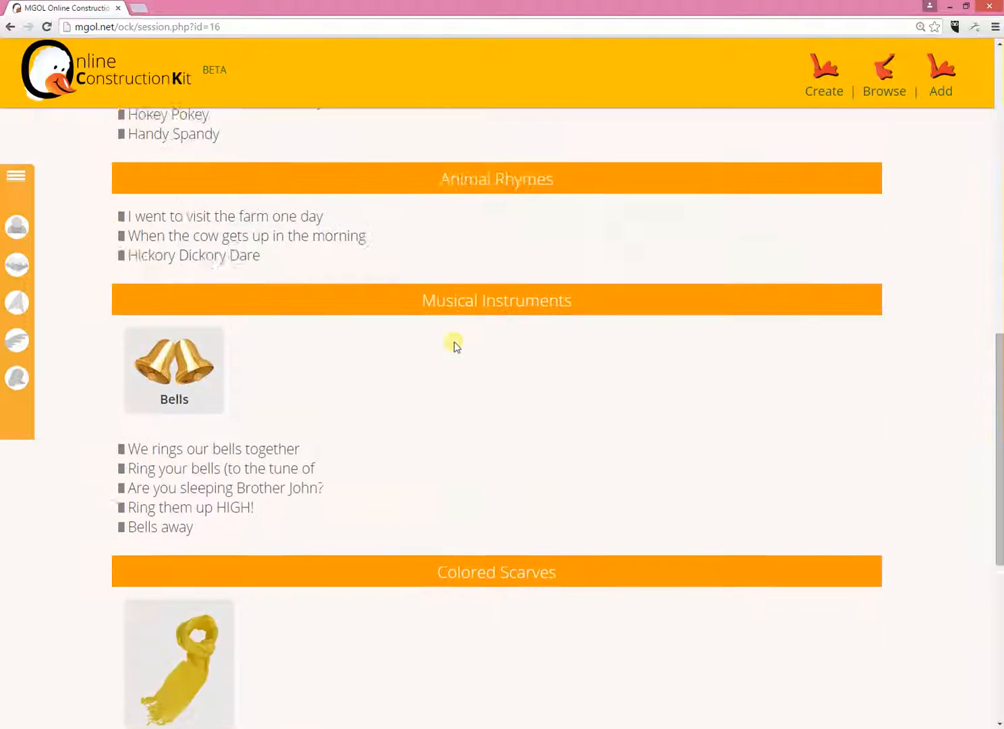
scroll(454, 346, "down", 7)
scroll(447, 344, "up", 19)
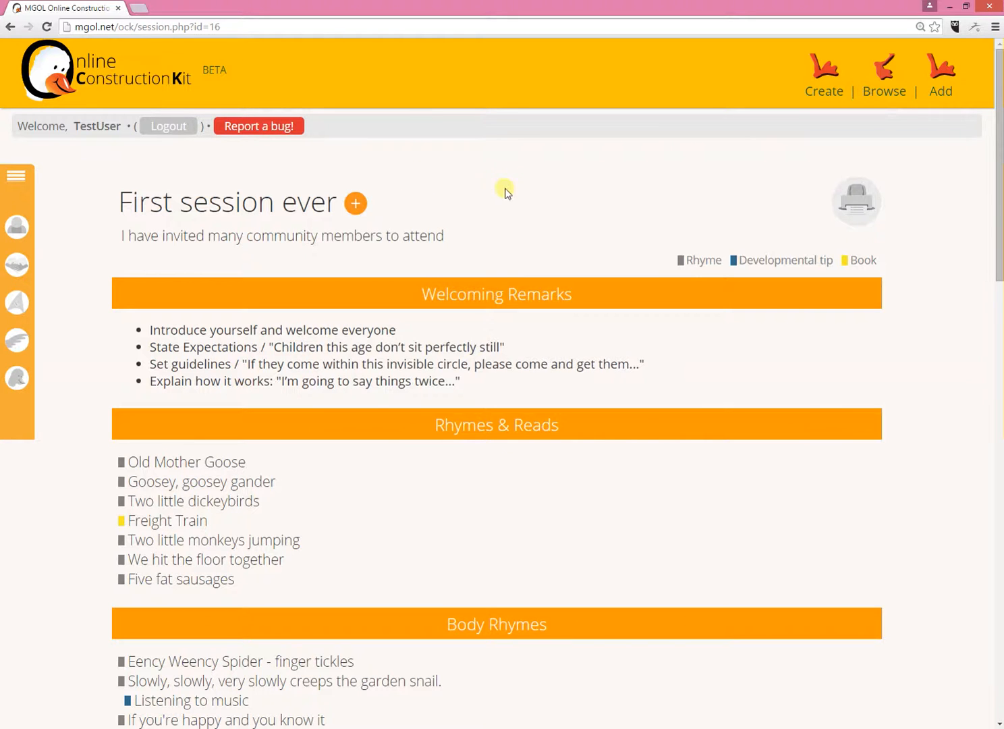
- Switch "First session ever" to the full-text view and review the rhyme texts and instructions down to the Closing Segment
left_click(357, 204)
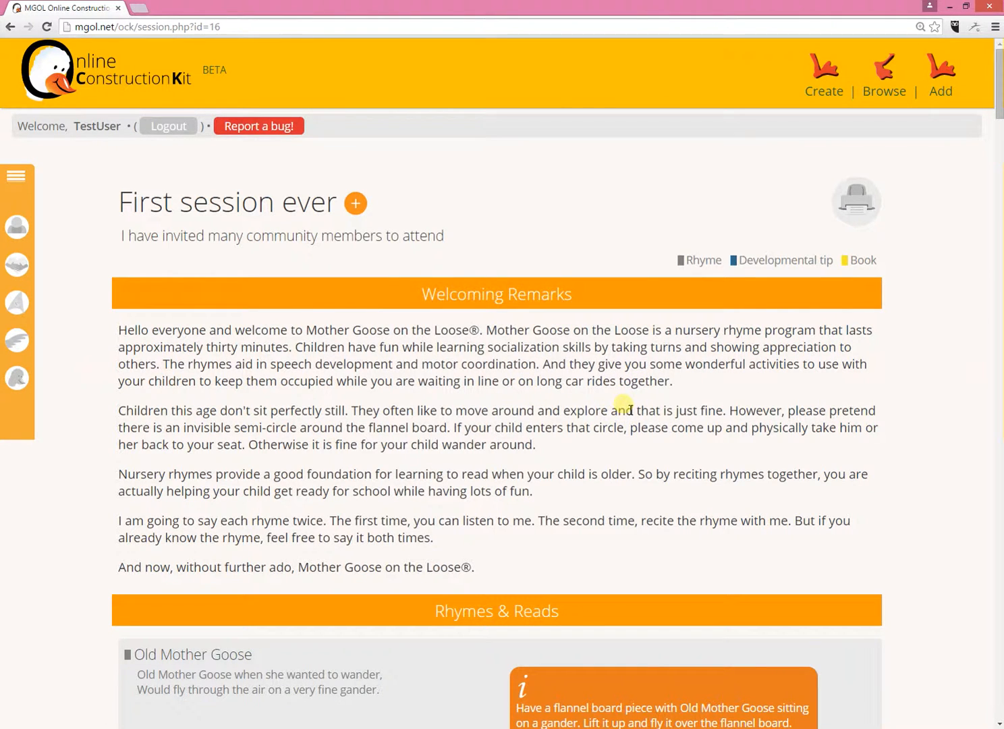
scroll(608, 405, "down", 2)
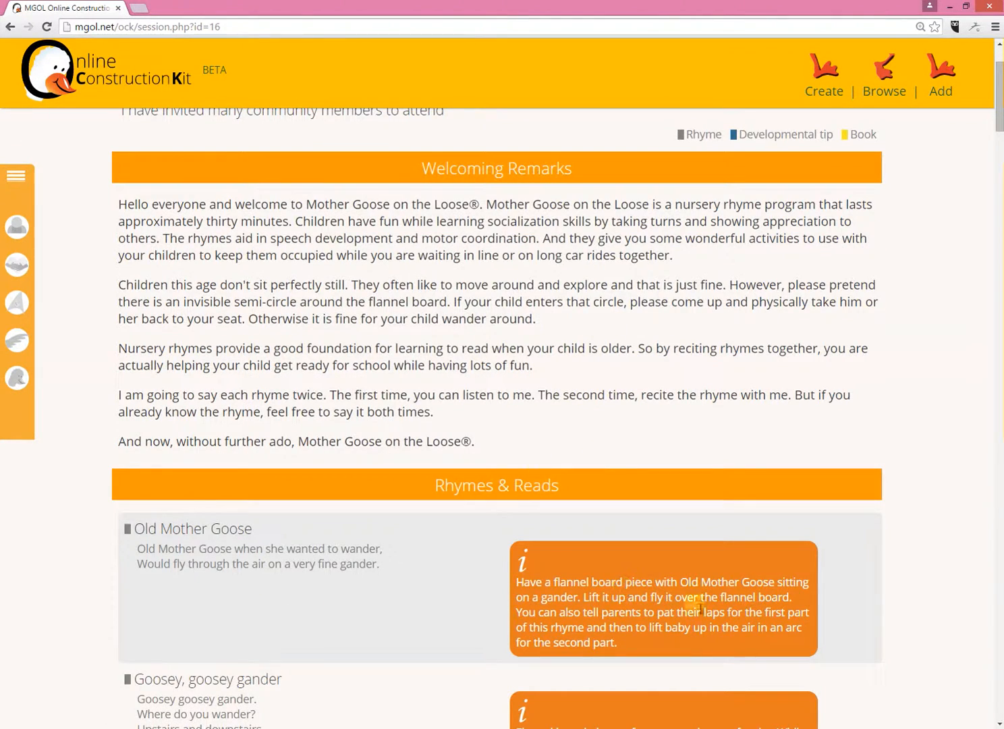
left_click_drag(666, 612, 572, 523)
scroll(546, 402, "down", 4)
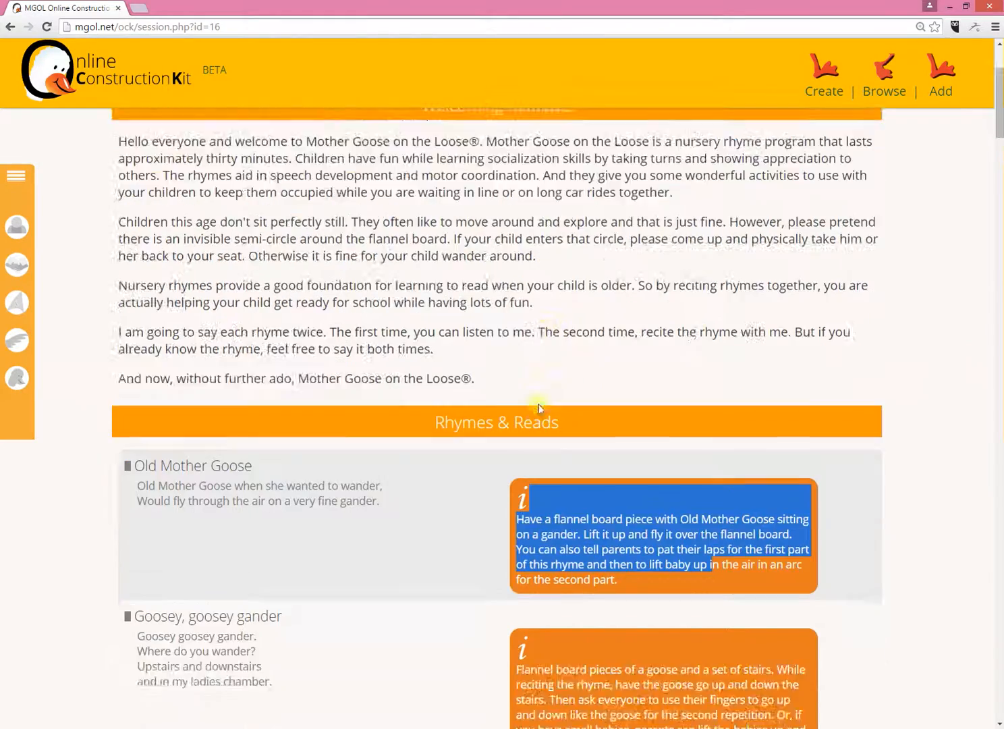
left_click(648, 386)
scroll(482, 398, "down", 15)
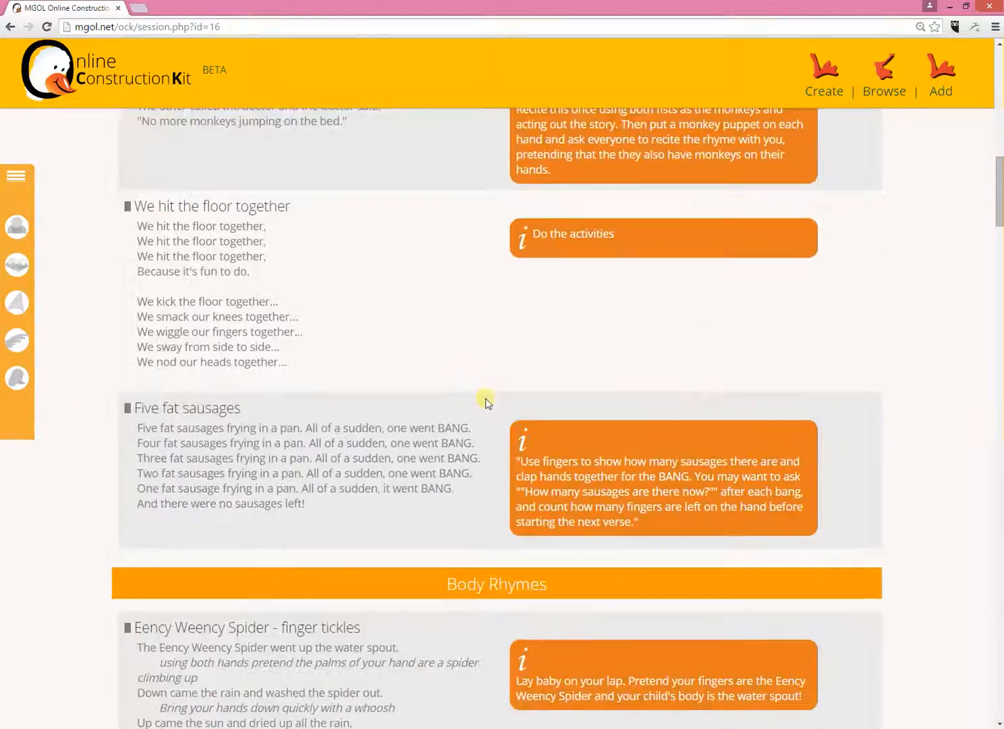
scroll(483, 401, "down", 20)
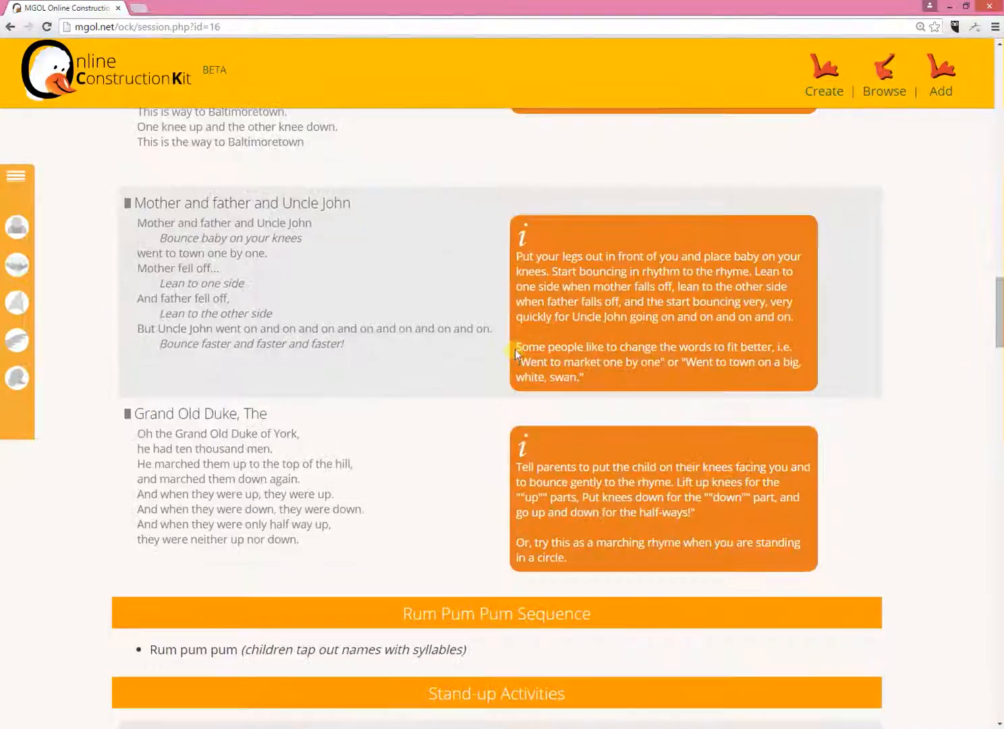
scroll(517, 343, "down", 18)
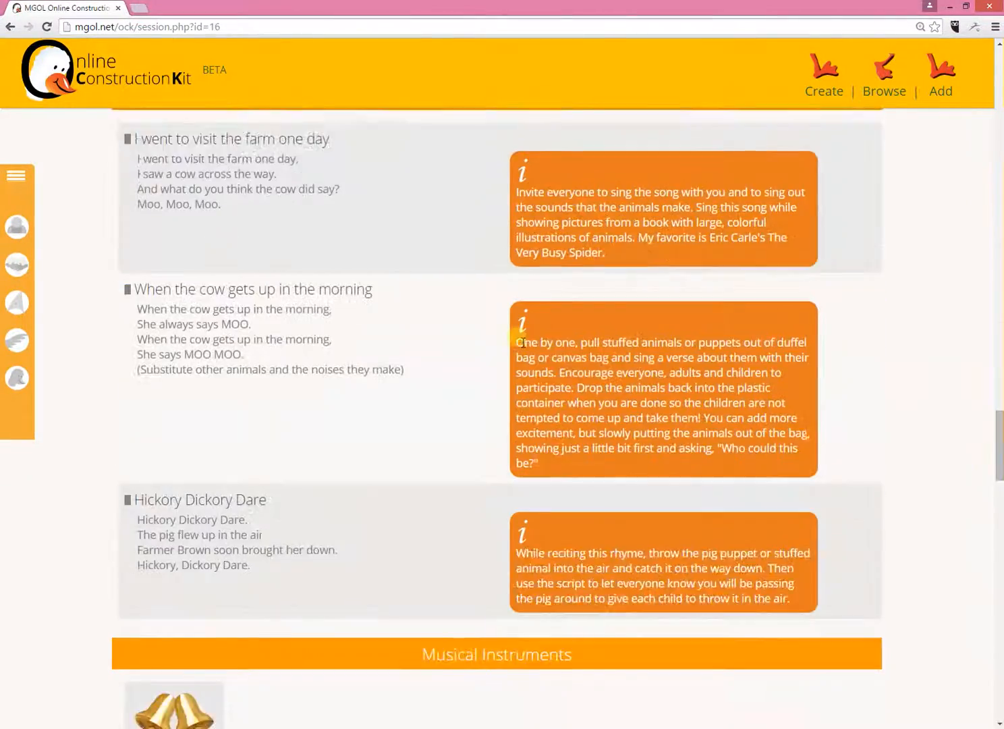
scroll(514, 335, "down", 18)
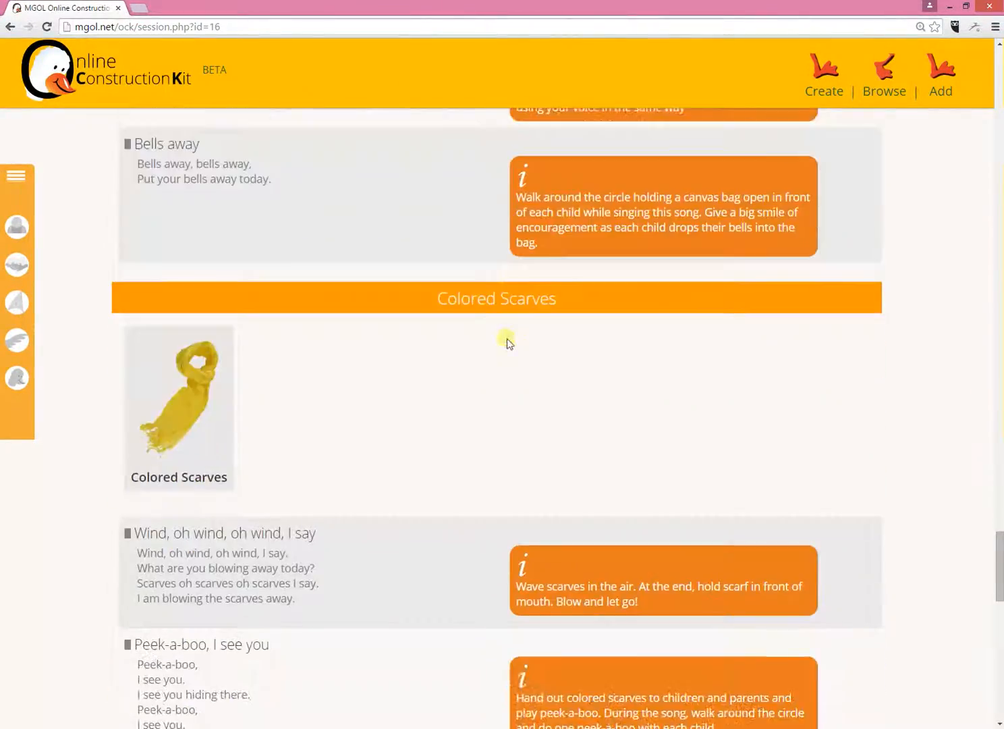
scroll(509, 333, "down", 13)
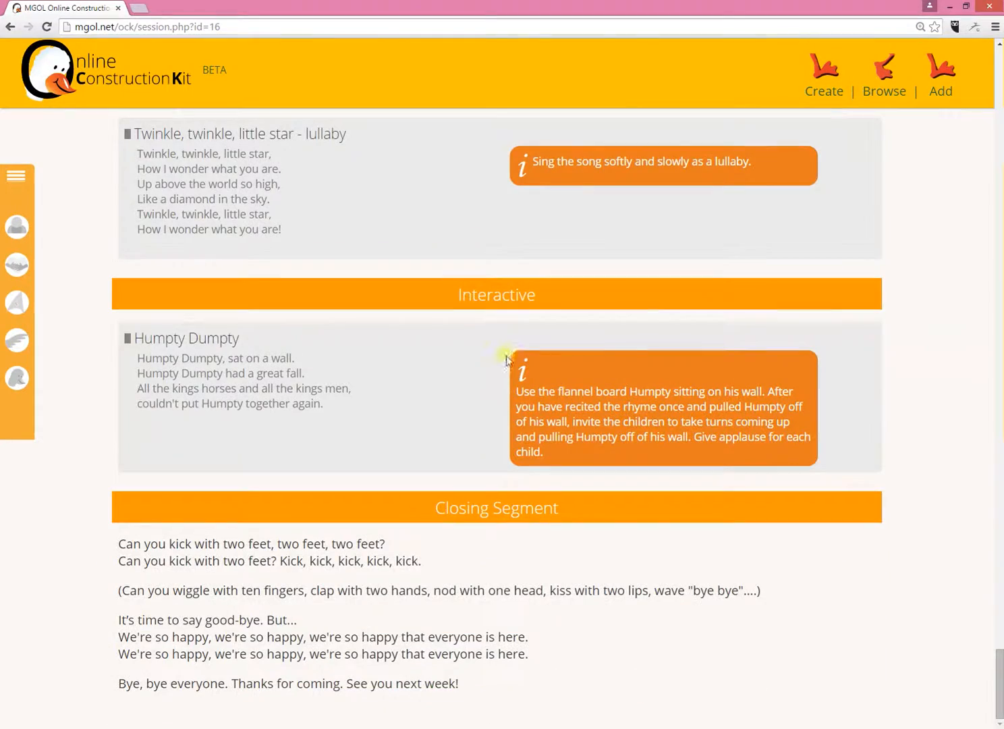
- Preview the printout of the full-text version of "First session ever", then close the preview without printing
left_click_drag(999, 673, 970, 52)
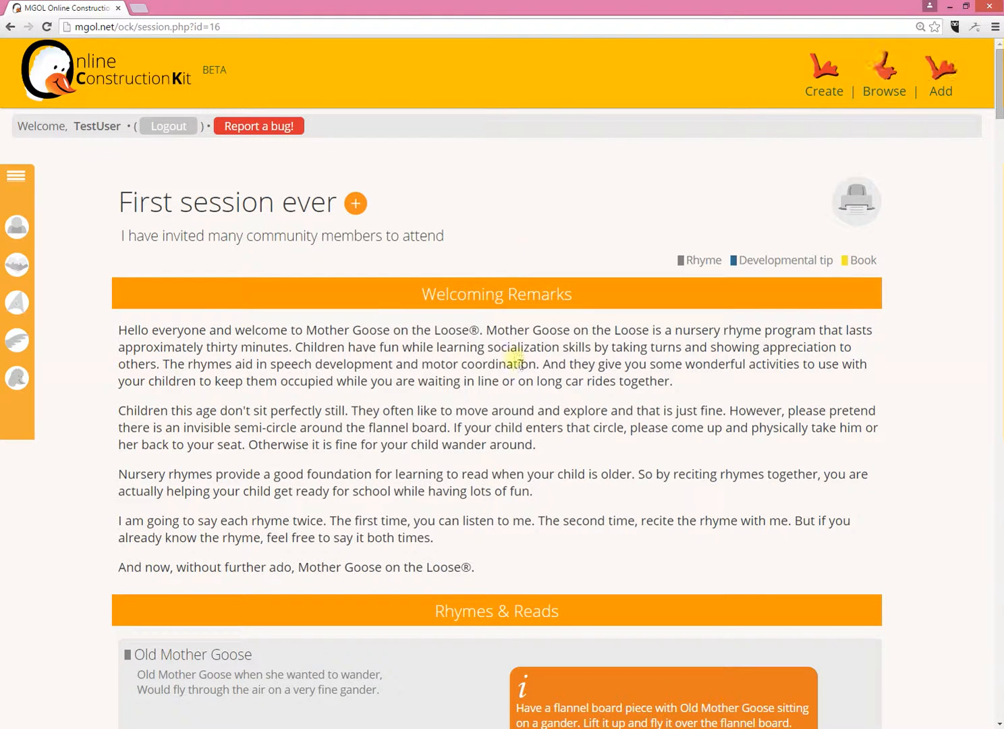
left_click(858, 214)
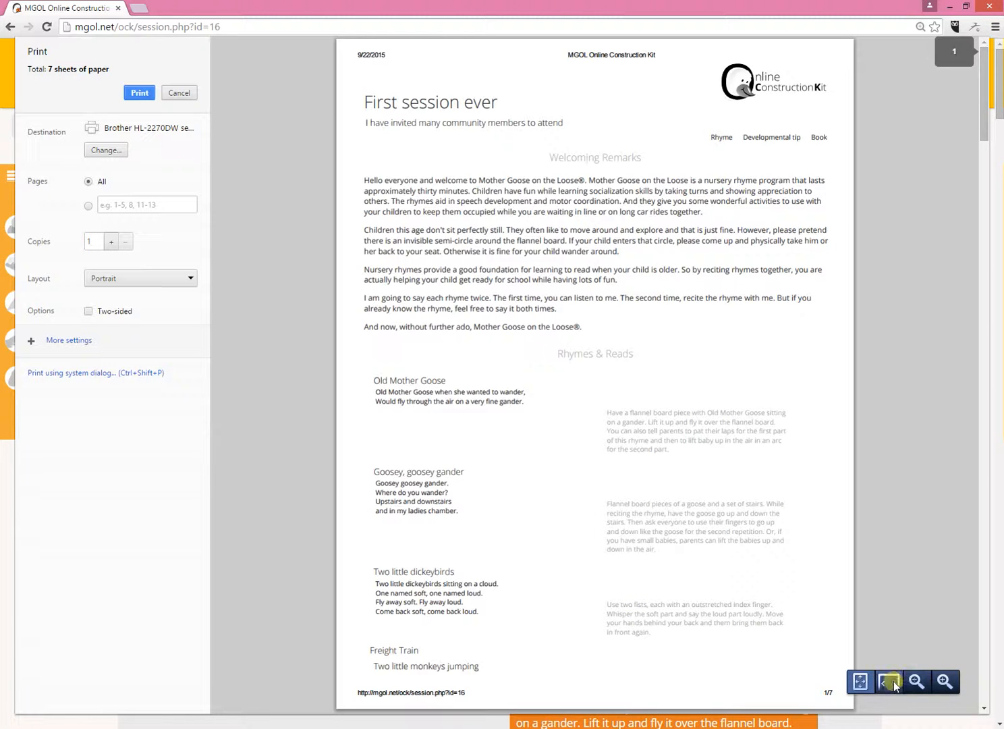
left_click(179, 93)
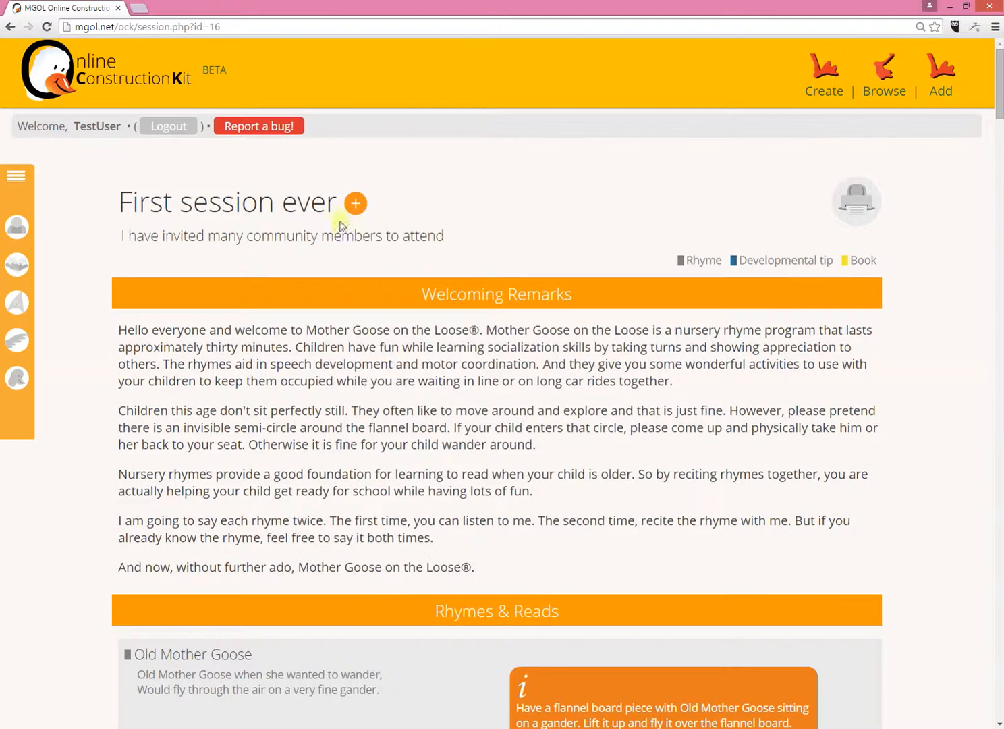
- Switch the session back to the title-only view, check its print preview on all pages, and close it without printing
left_click(355, 202)
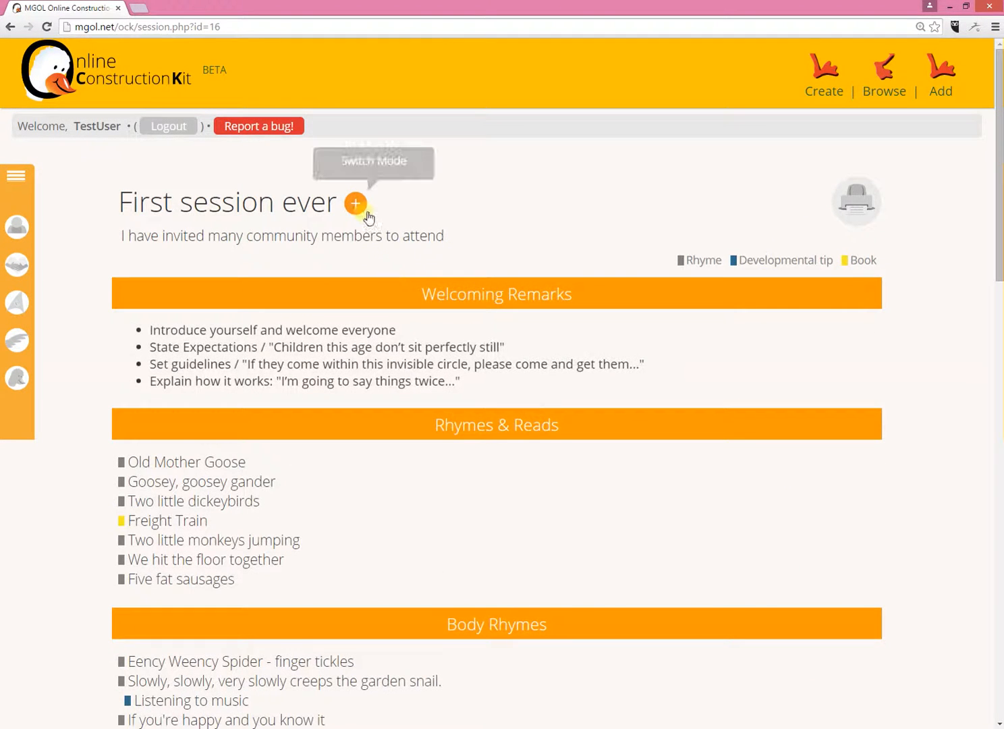
left_click(867, 213)
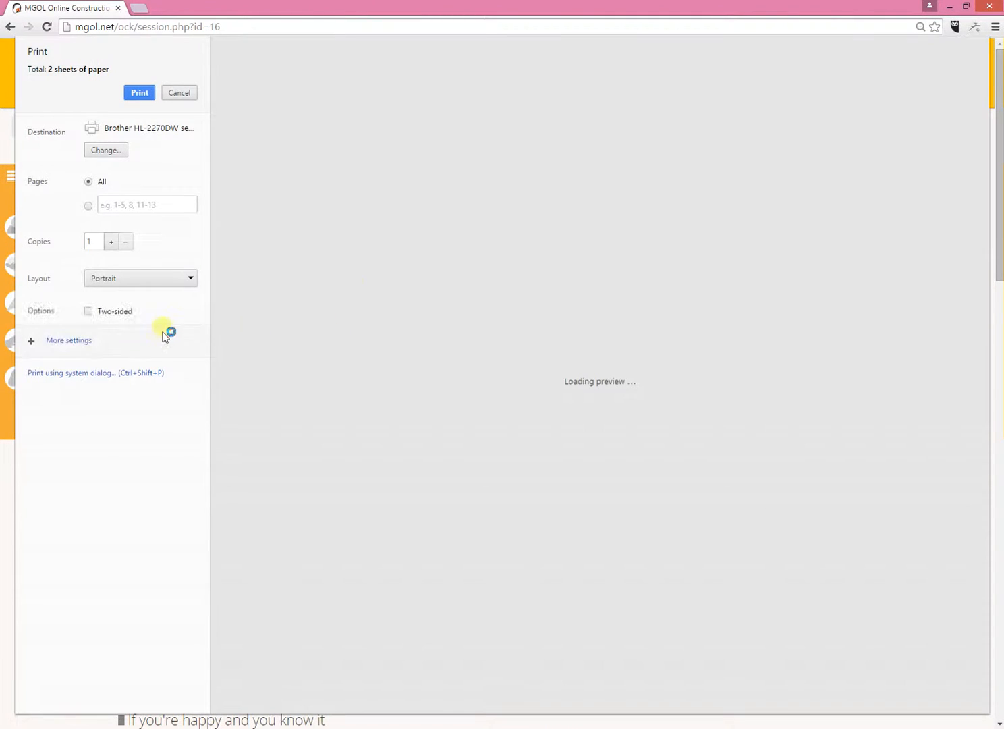
scroll(670, 362, "down", 10)
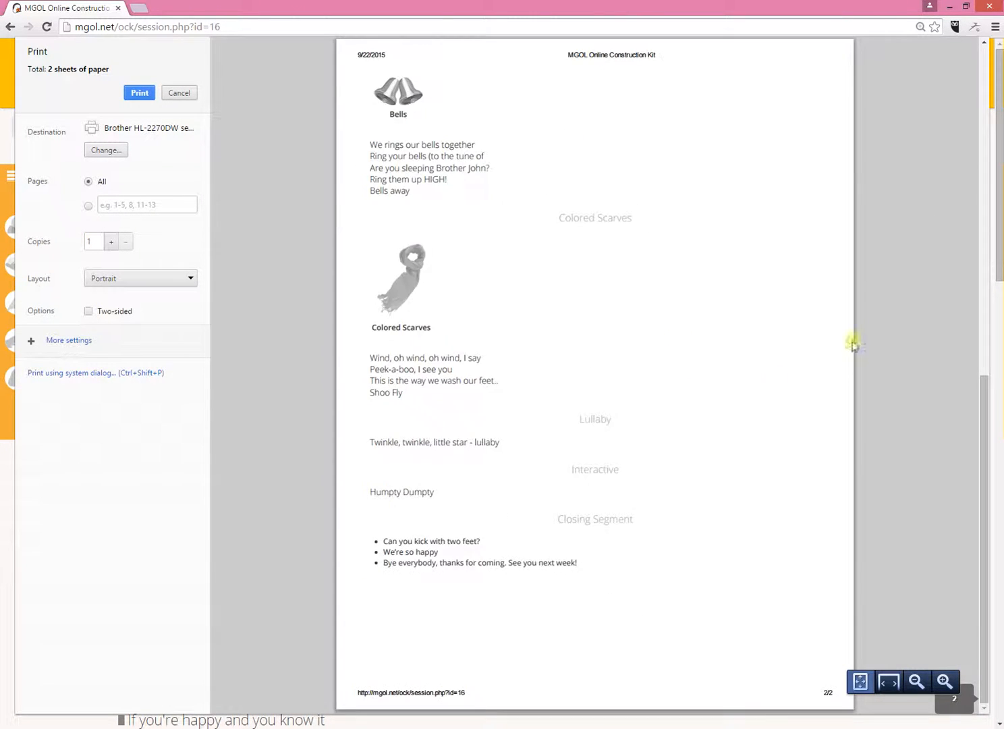
scroll(817, 242, "up", 10)
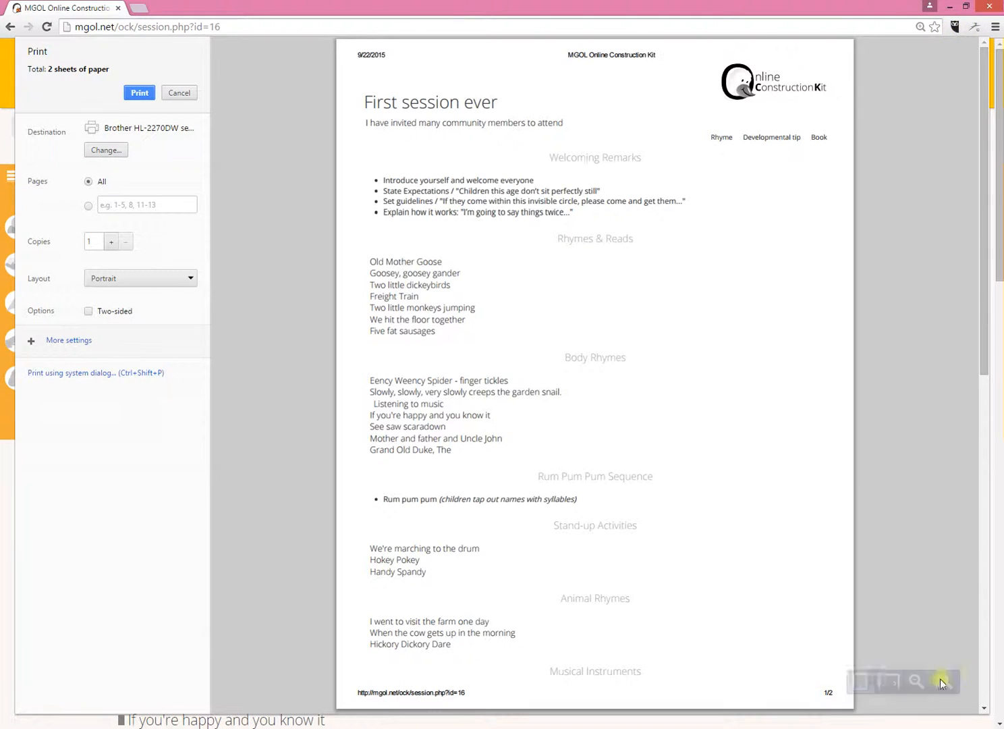
left_click(177, 93)
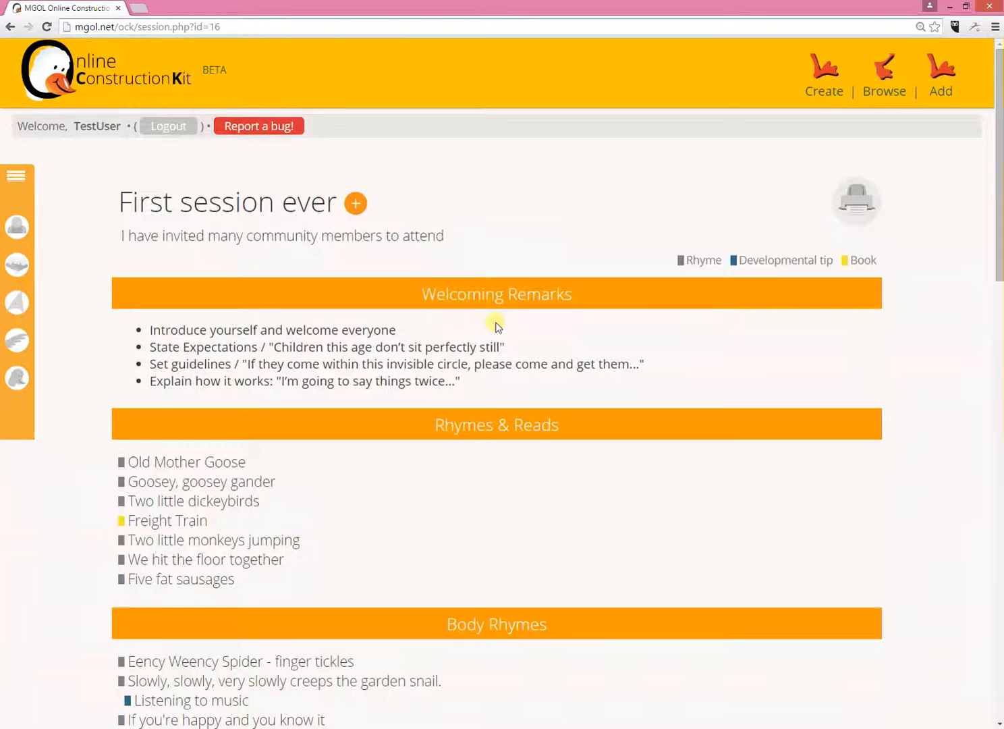